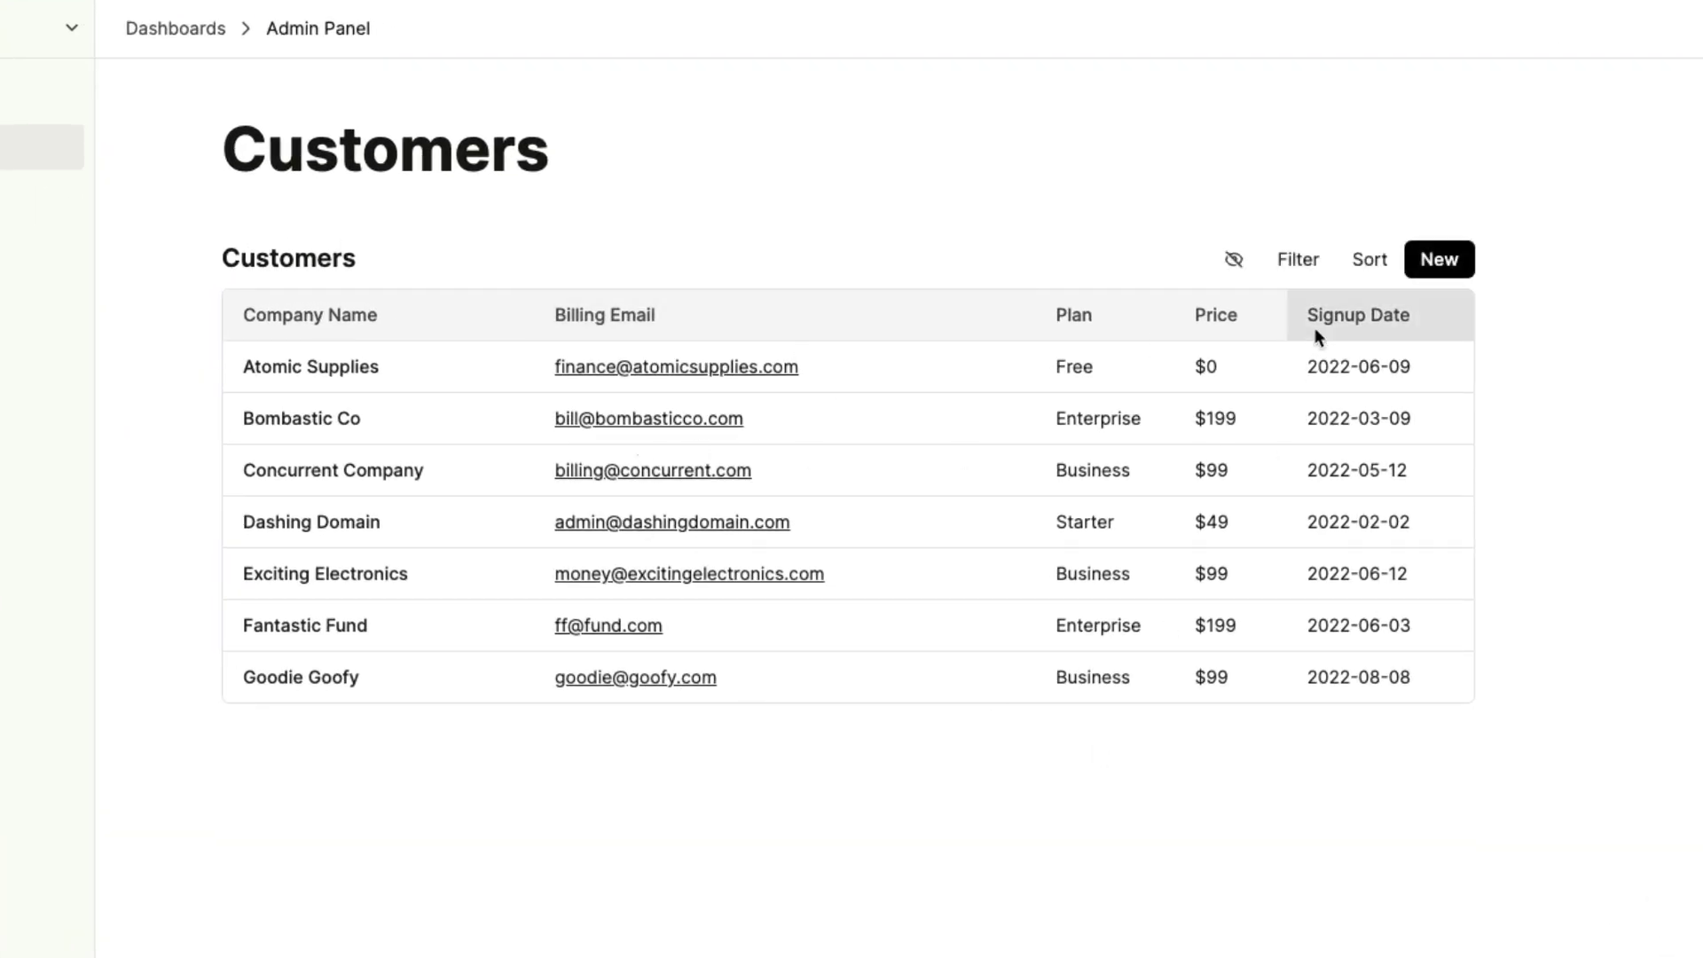
Explore the current dashboard: table filters, the Atomic Supplies record, and the Plans and Countries pages
click(1298, 266)
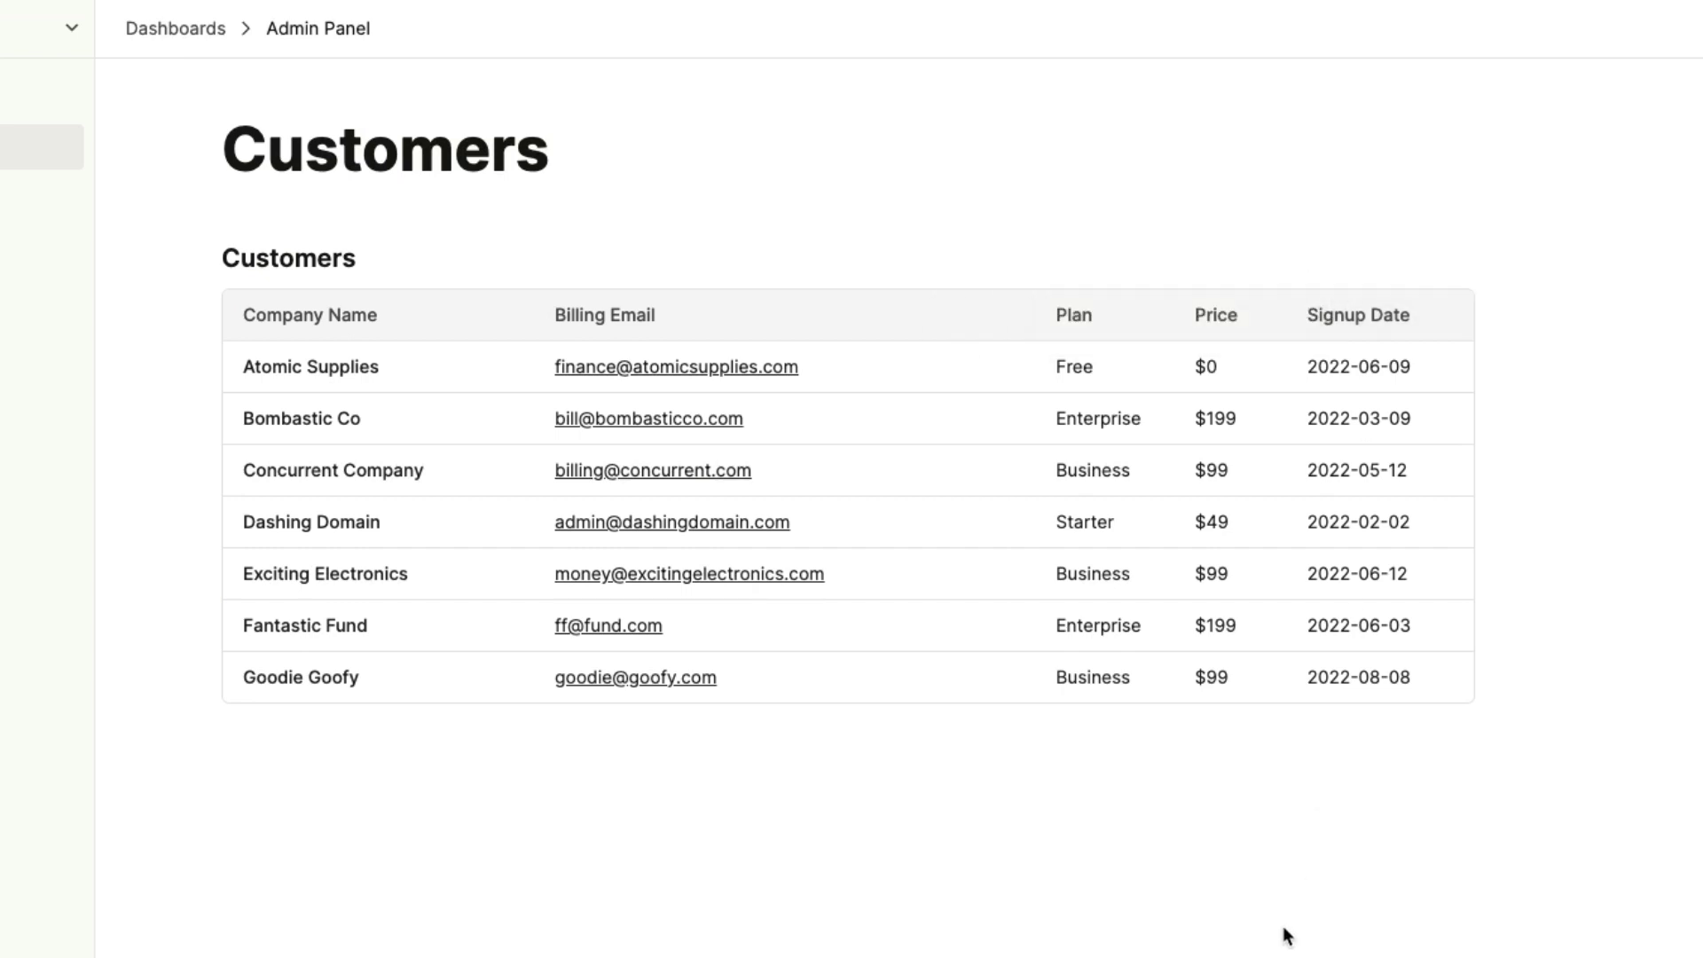
click(472, 368)
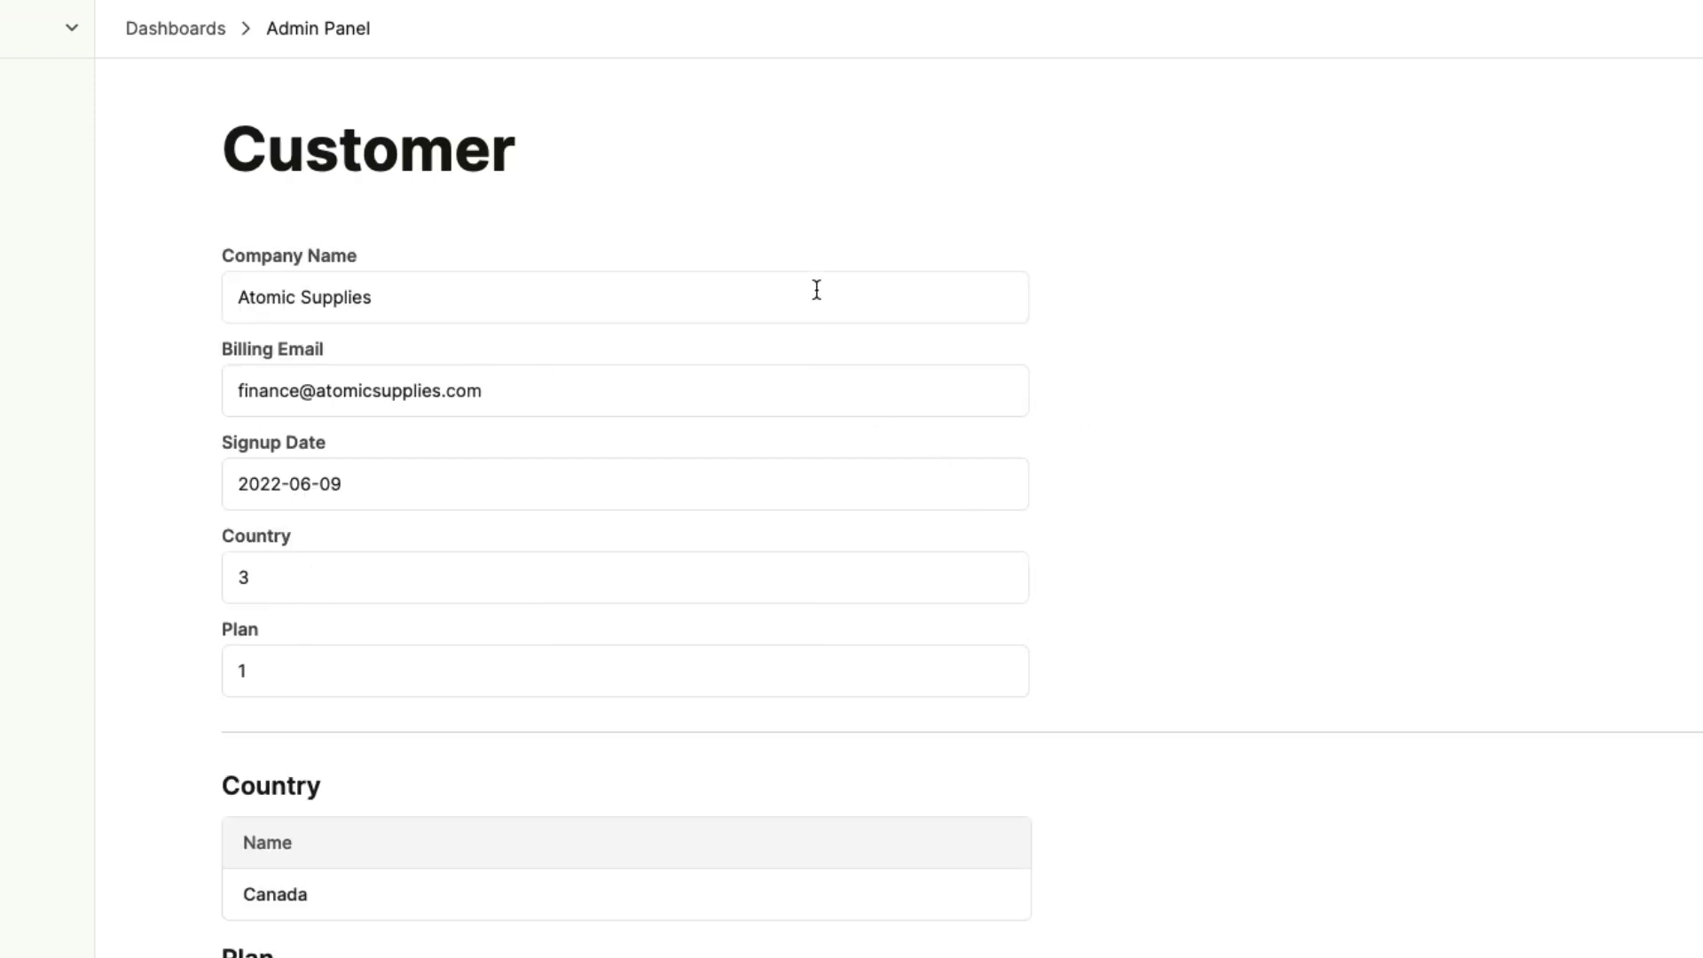
scroll(1229, 578, down, 2)
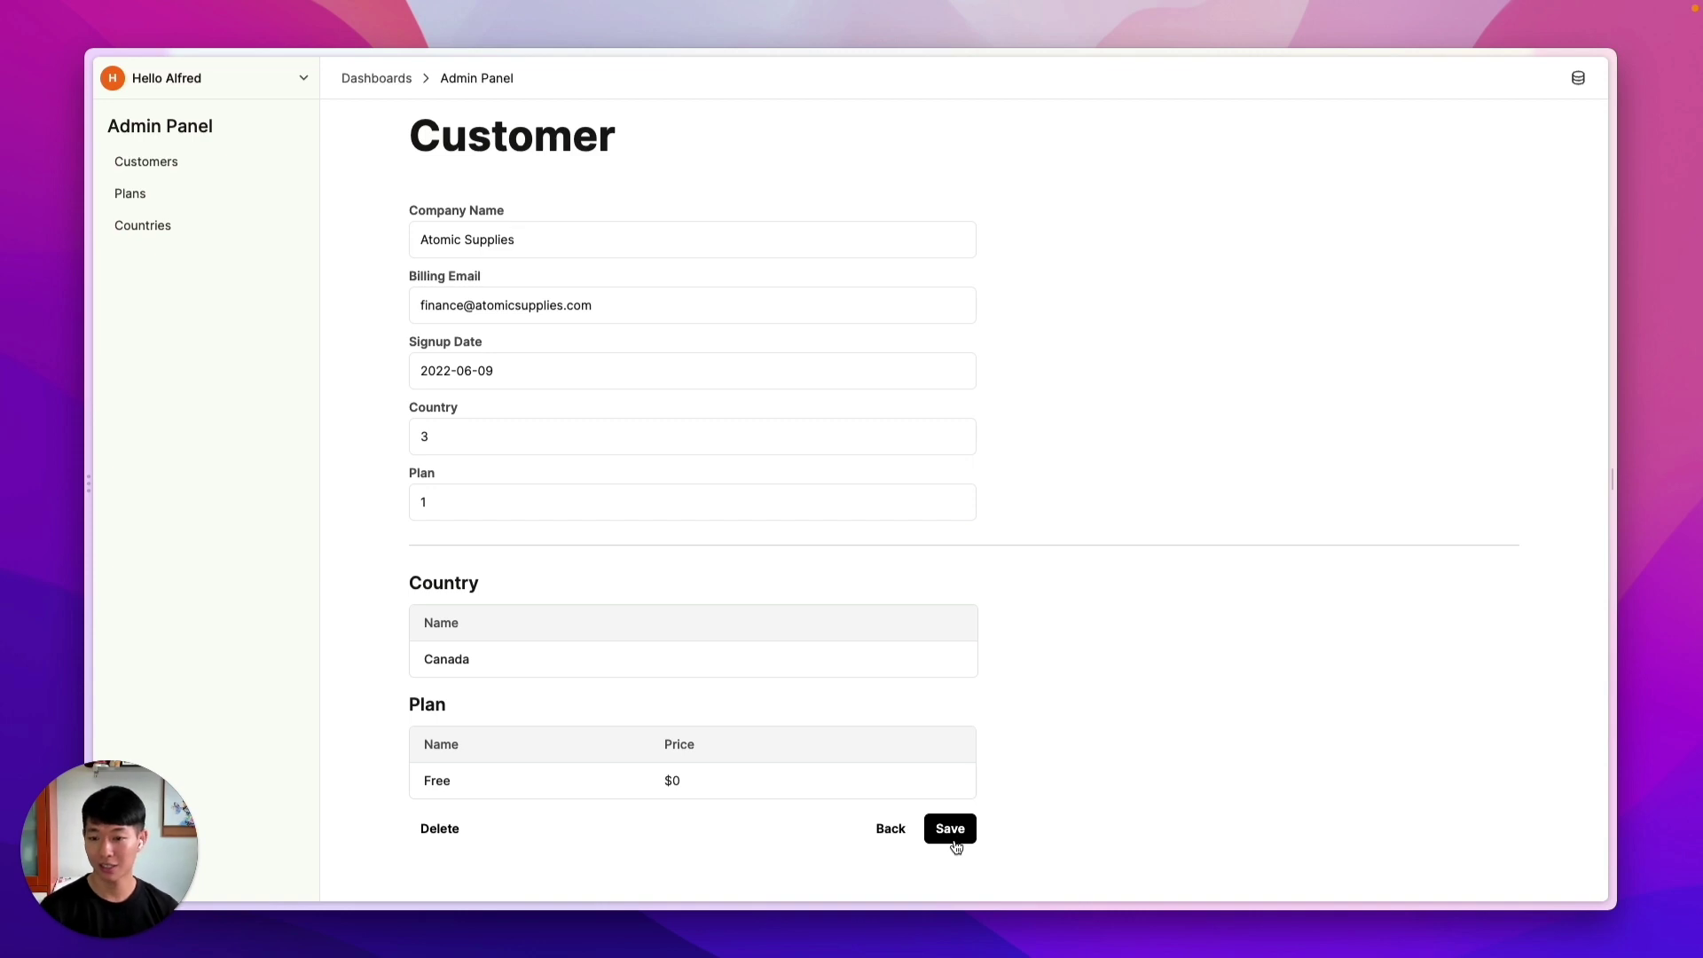
click(890, 830)
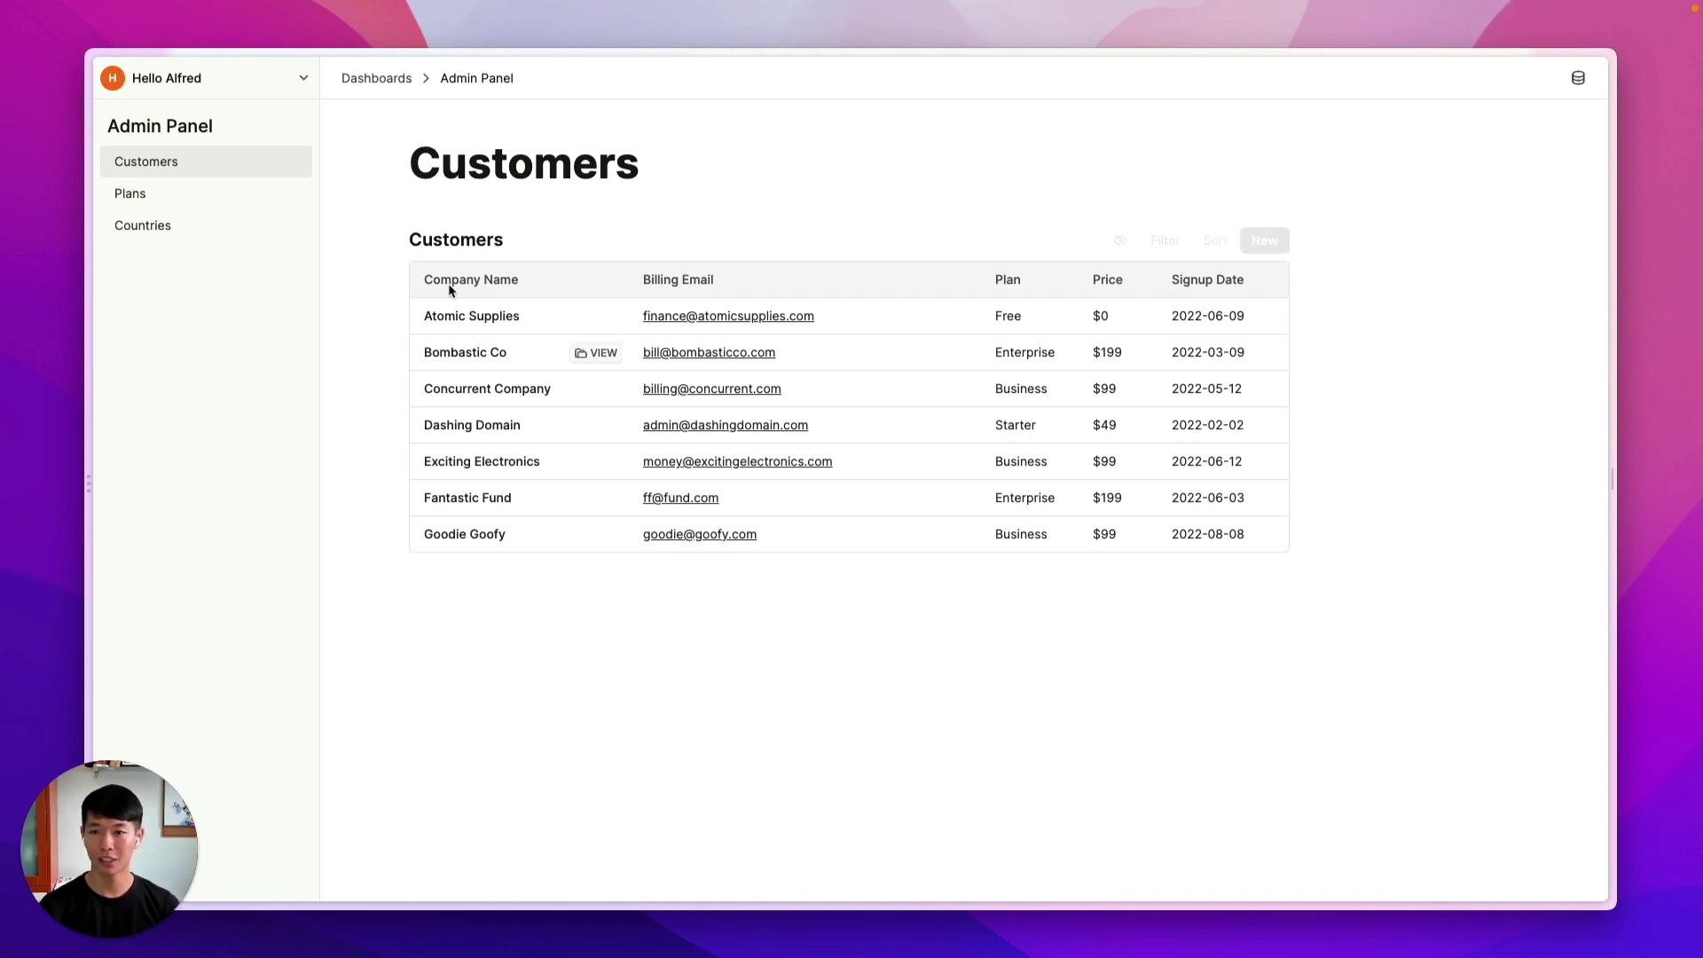
click(230, 210)
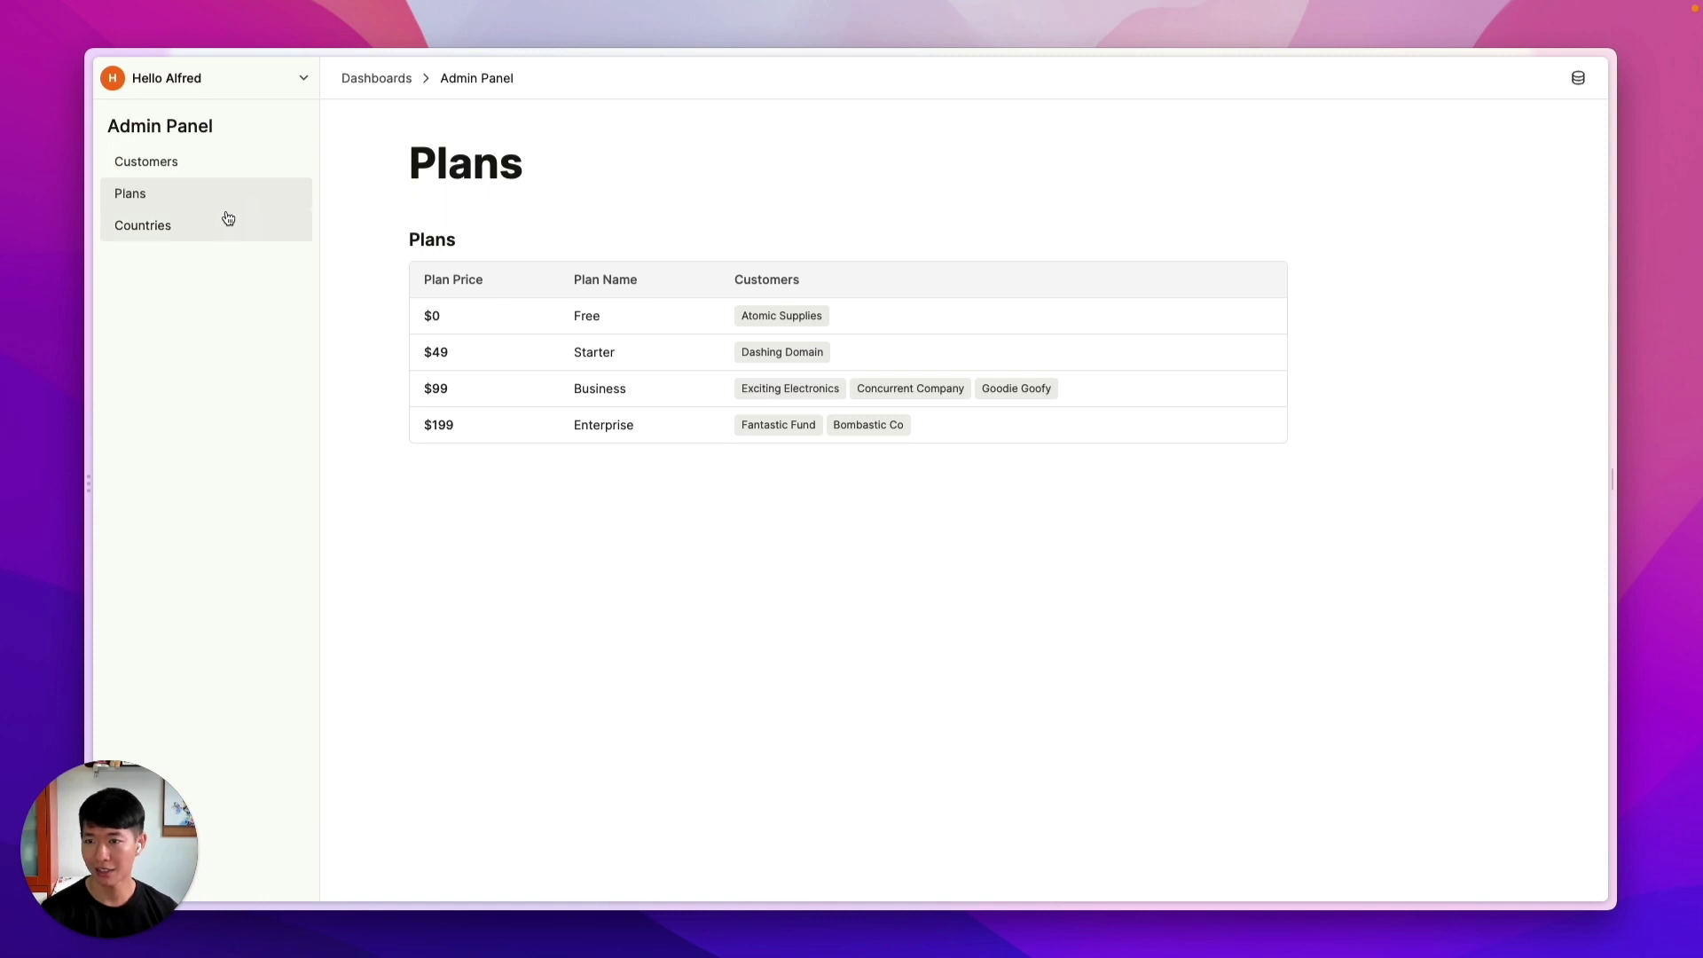
click(218, 229)
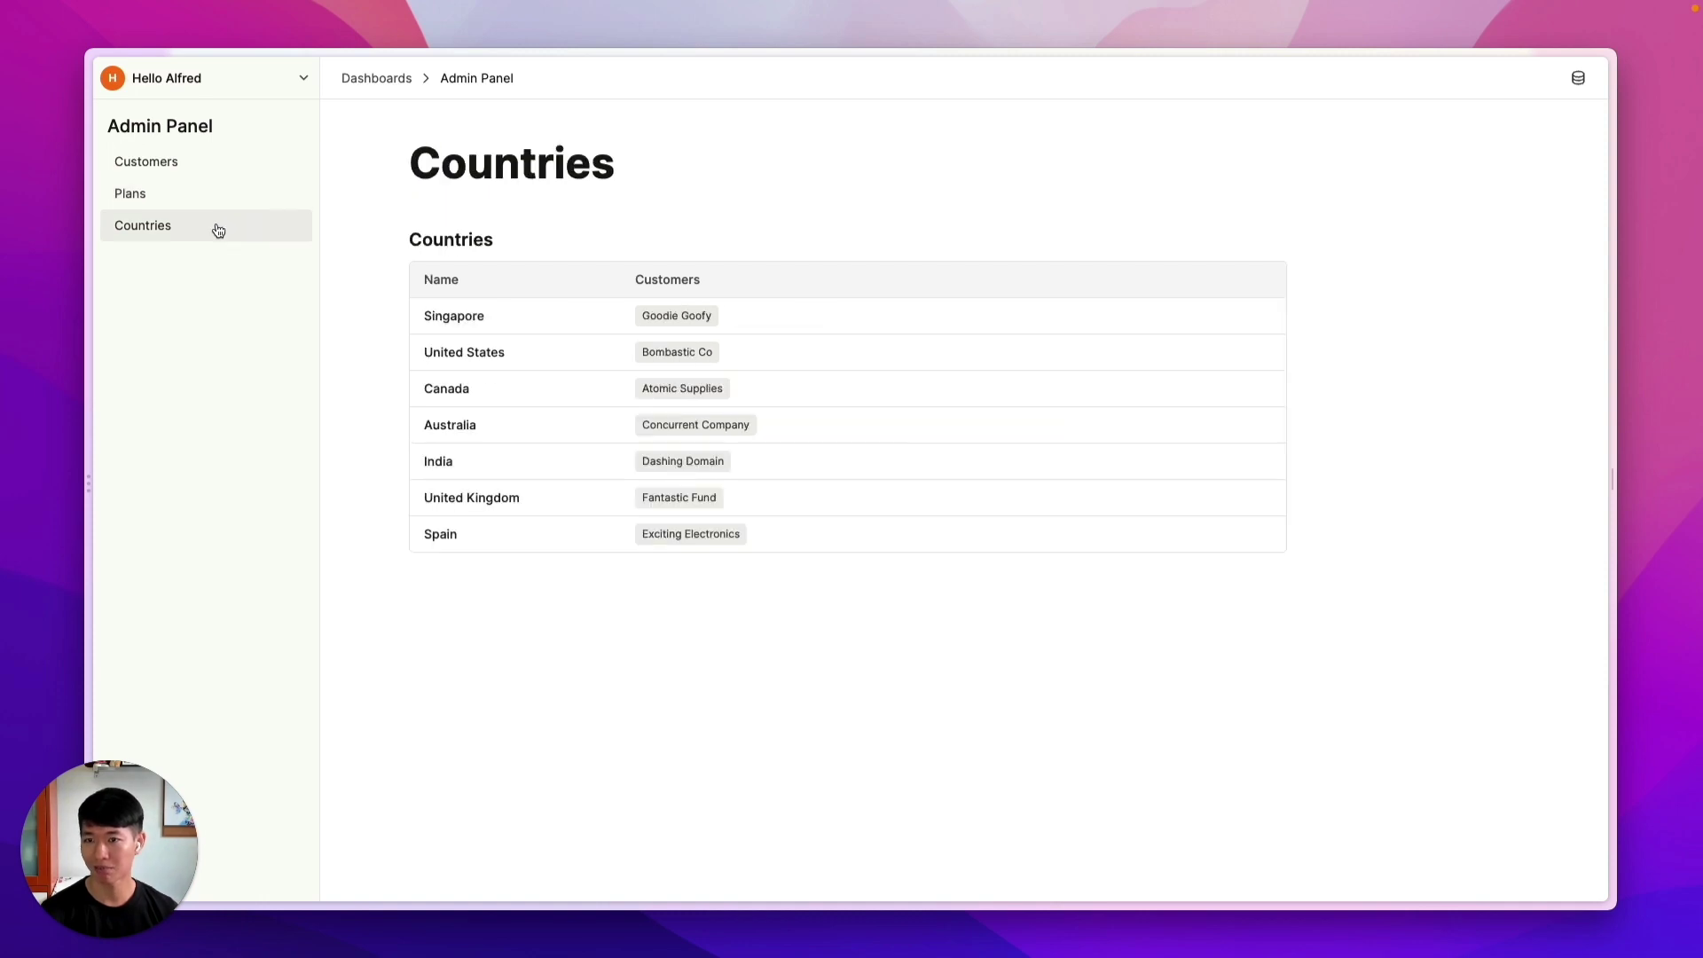
click(222, 164)
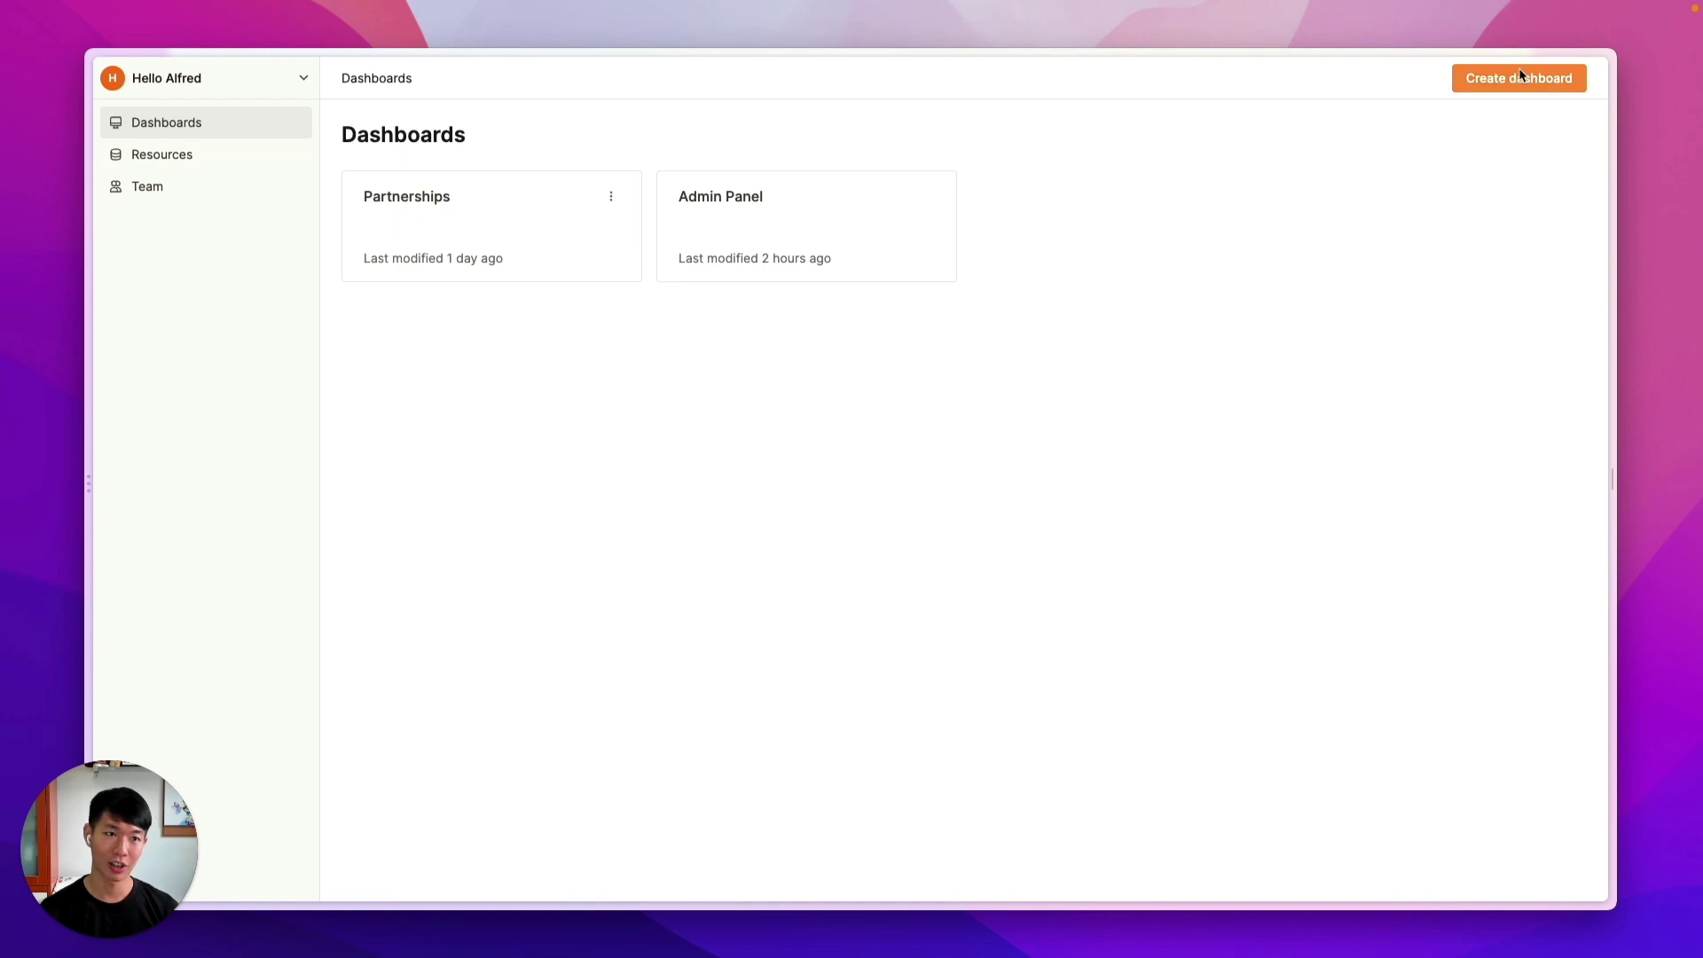
Create a dashboard named 'Admin Dashboard' linked to the Customer Data resource
click(1517, 78)
text(A)
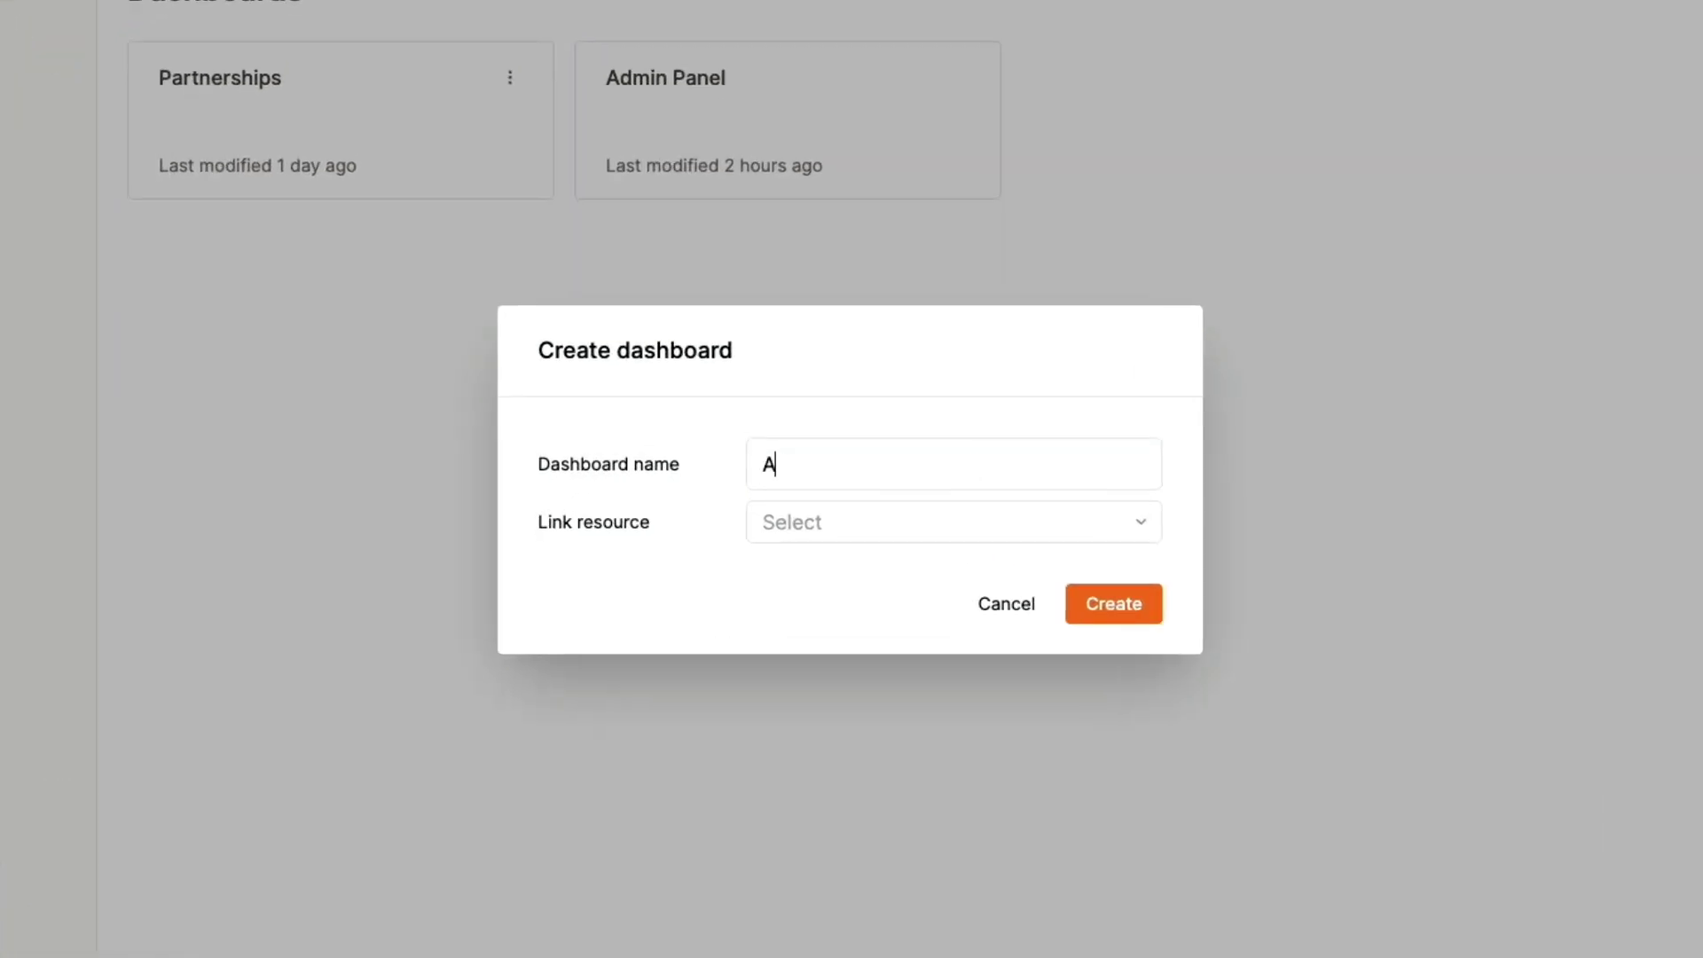
text(dmin Dashboard)
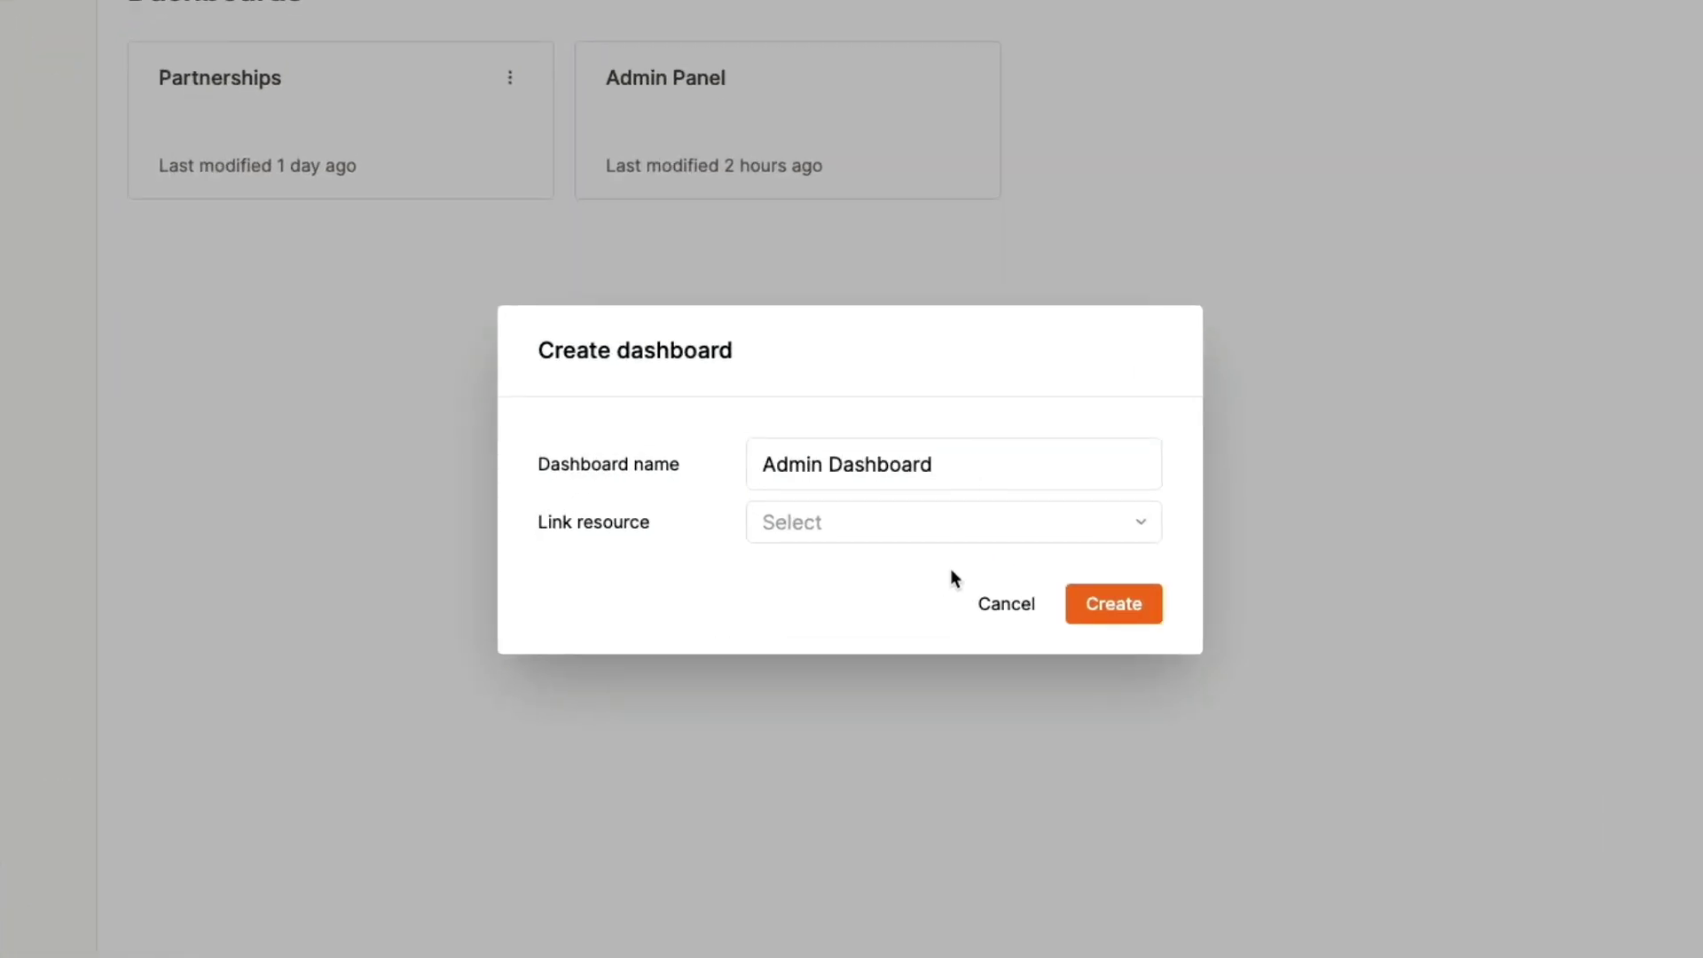
click(955, 528)
click(944, 577)
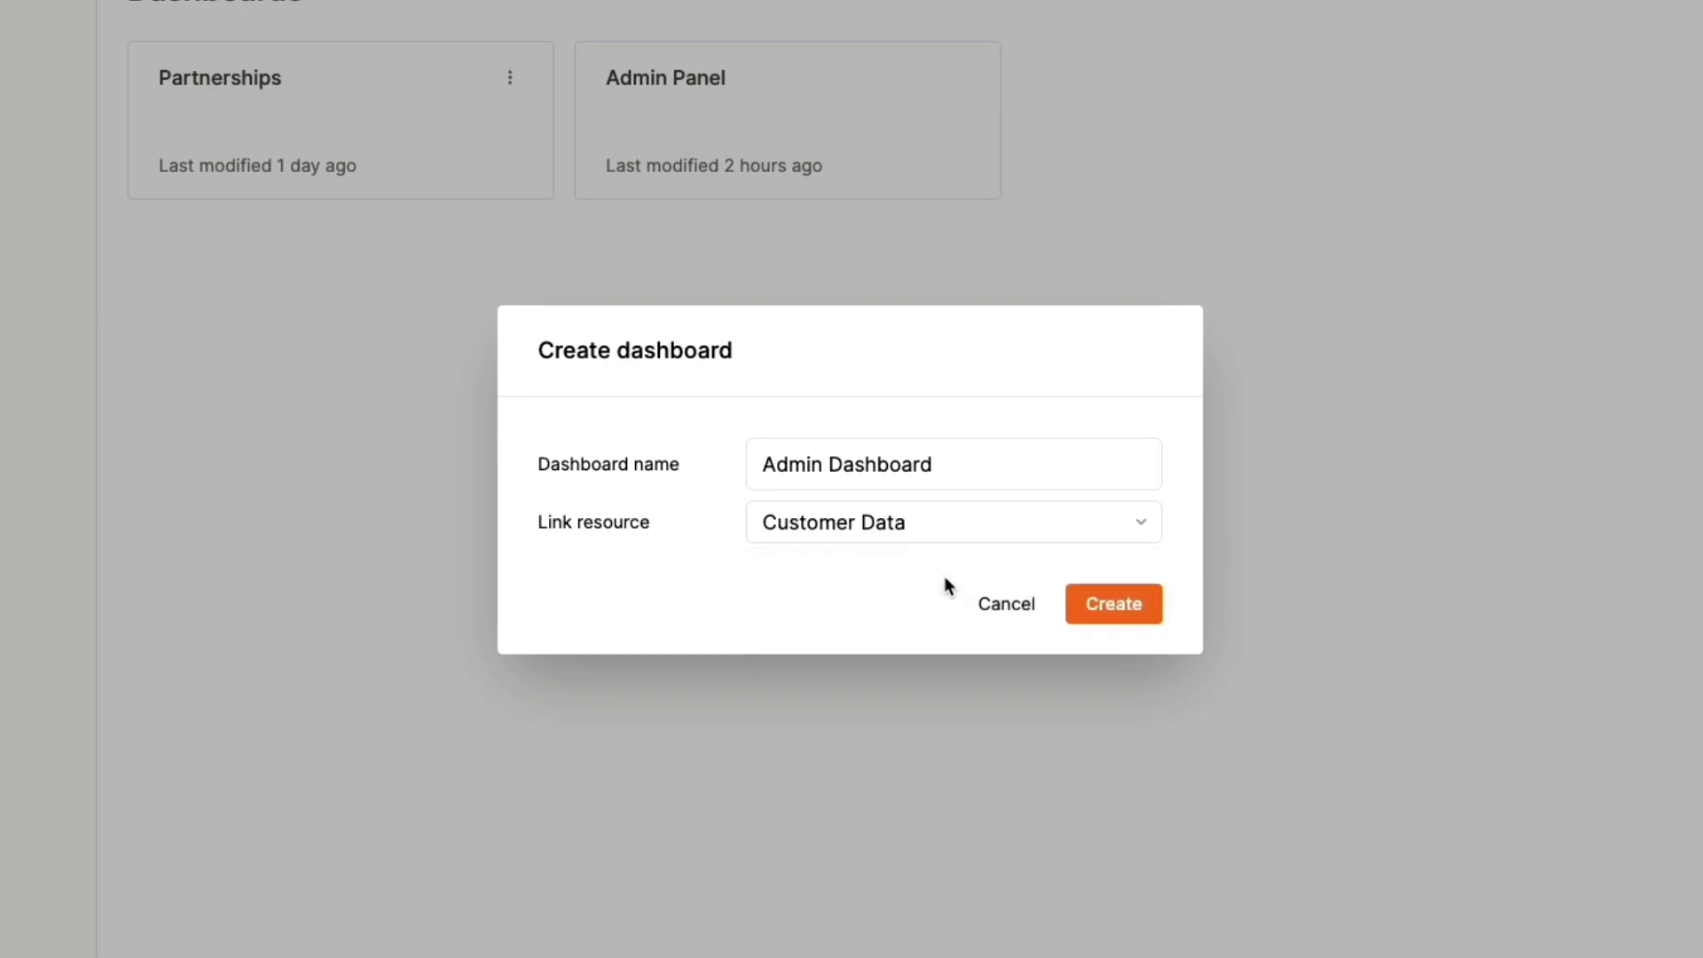
click(1128, 614)
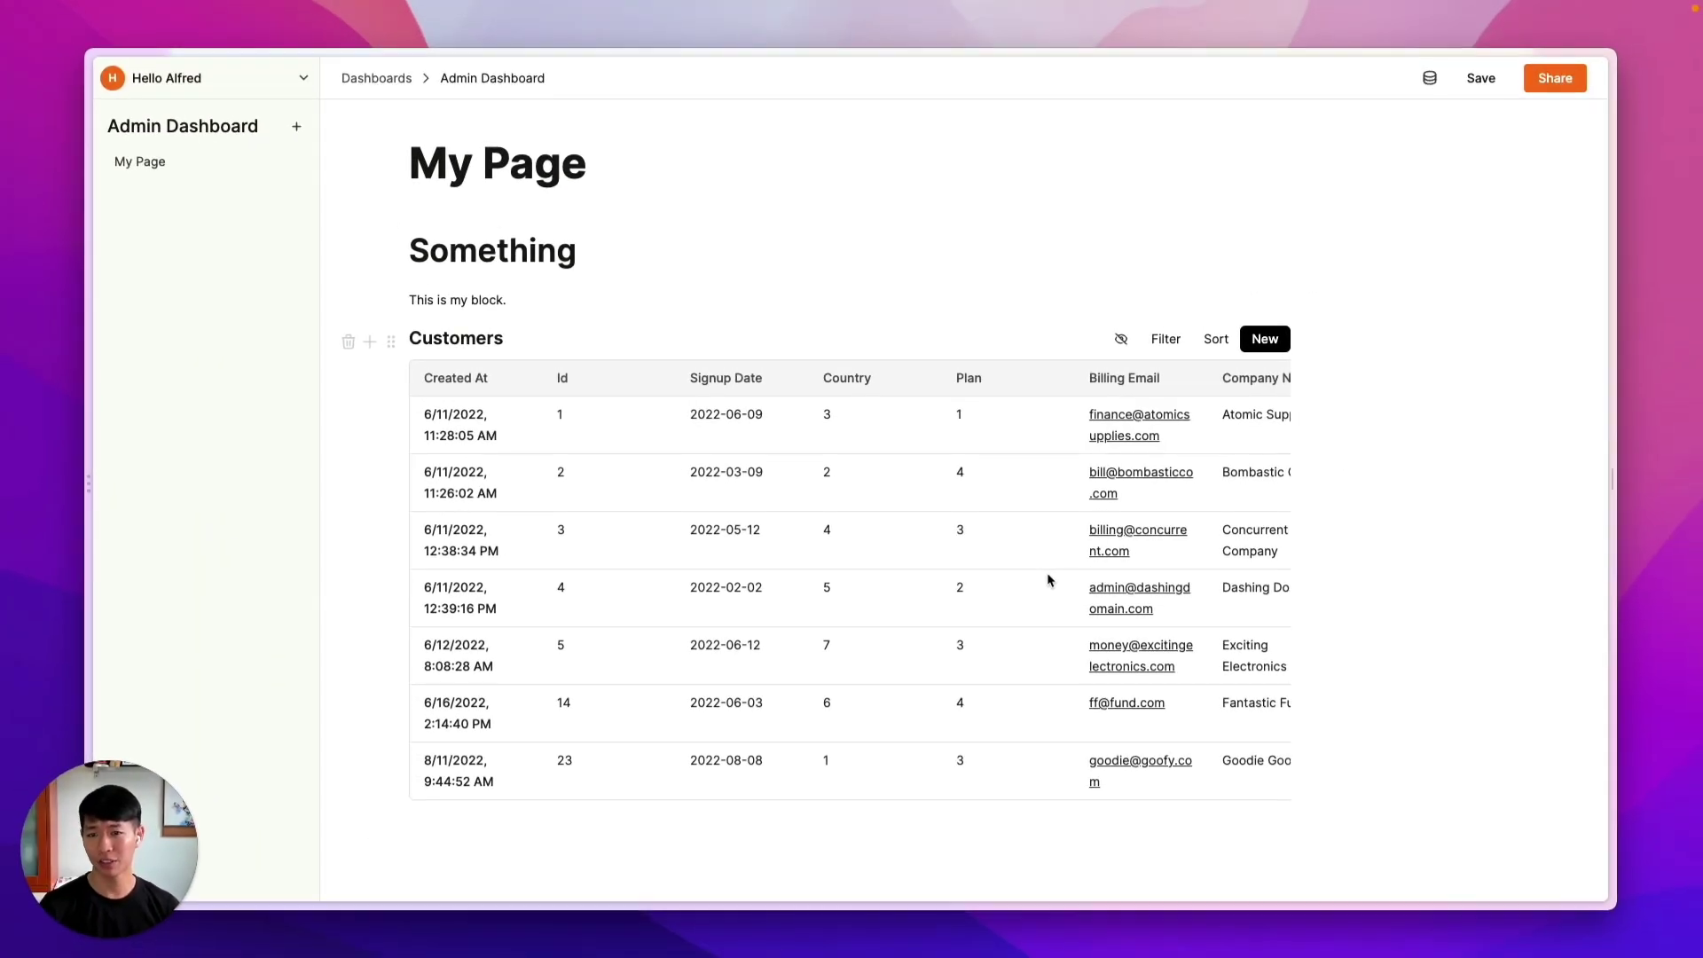
Delete the starter table, text line and Something heading, and retitle My Page to 'Customers'
click(347, 342)
click(348, 300)
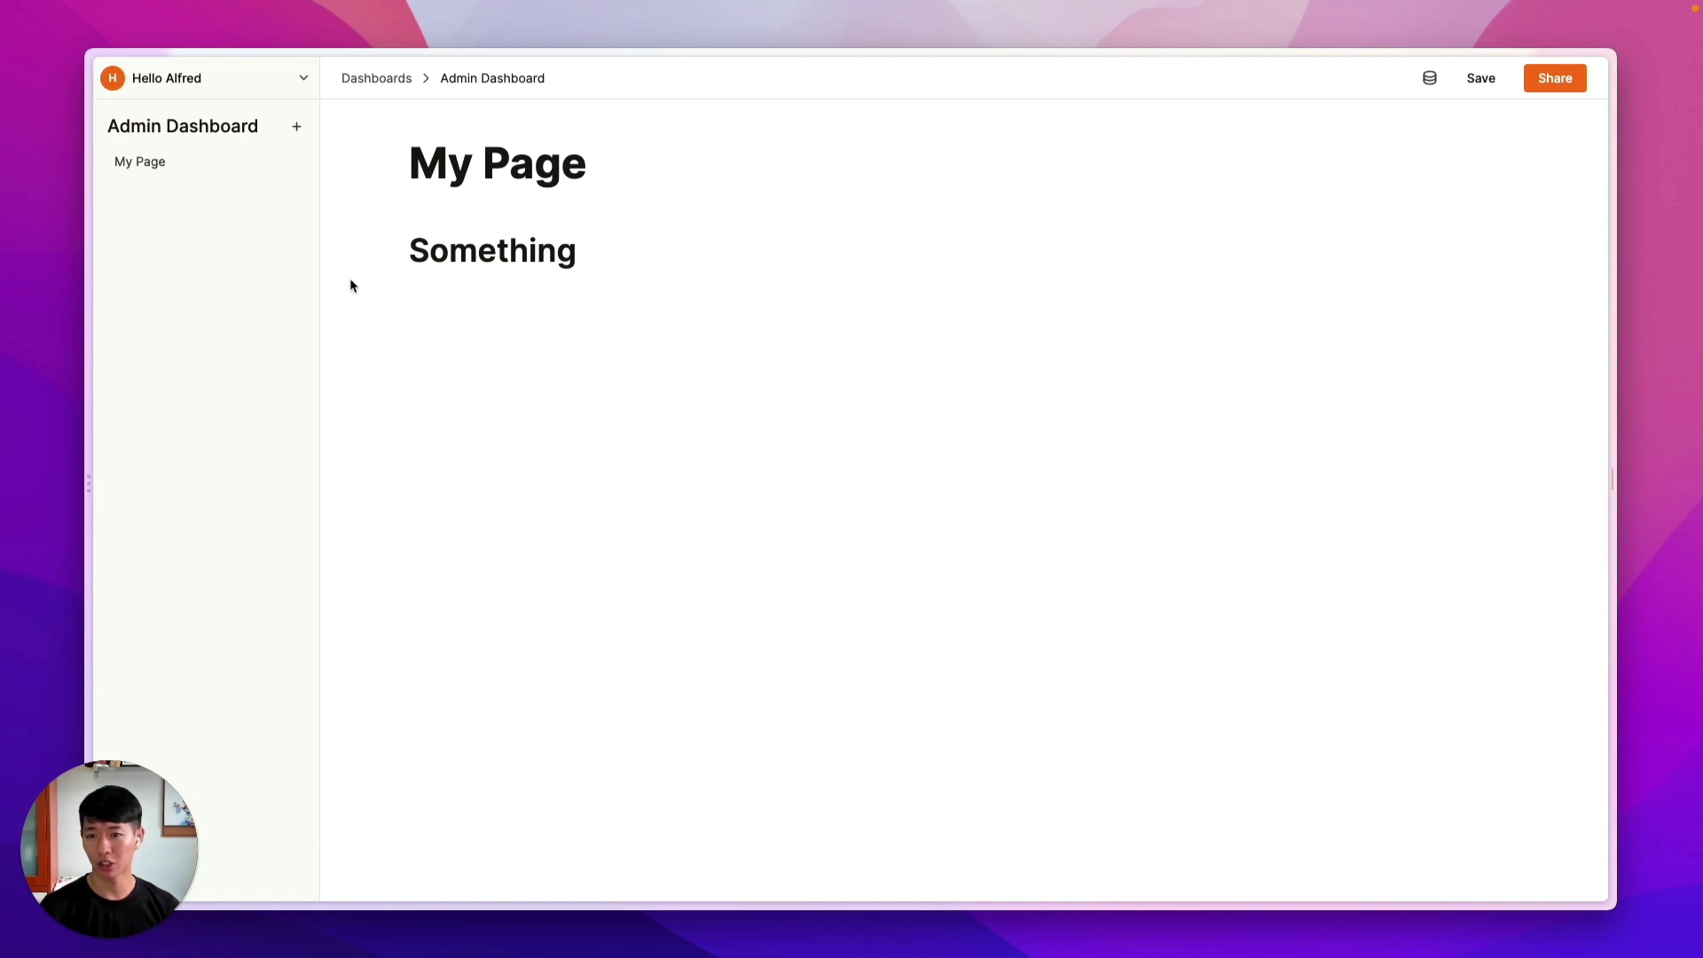
click(349, 250)
click(417, 169)
drag(416, 170, 600, 178)
text(Customers)
Insert a table block below the title showing the customers table
click(575, 237)
text(/table)
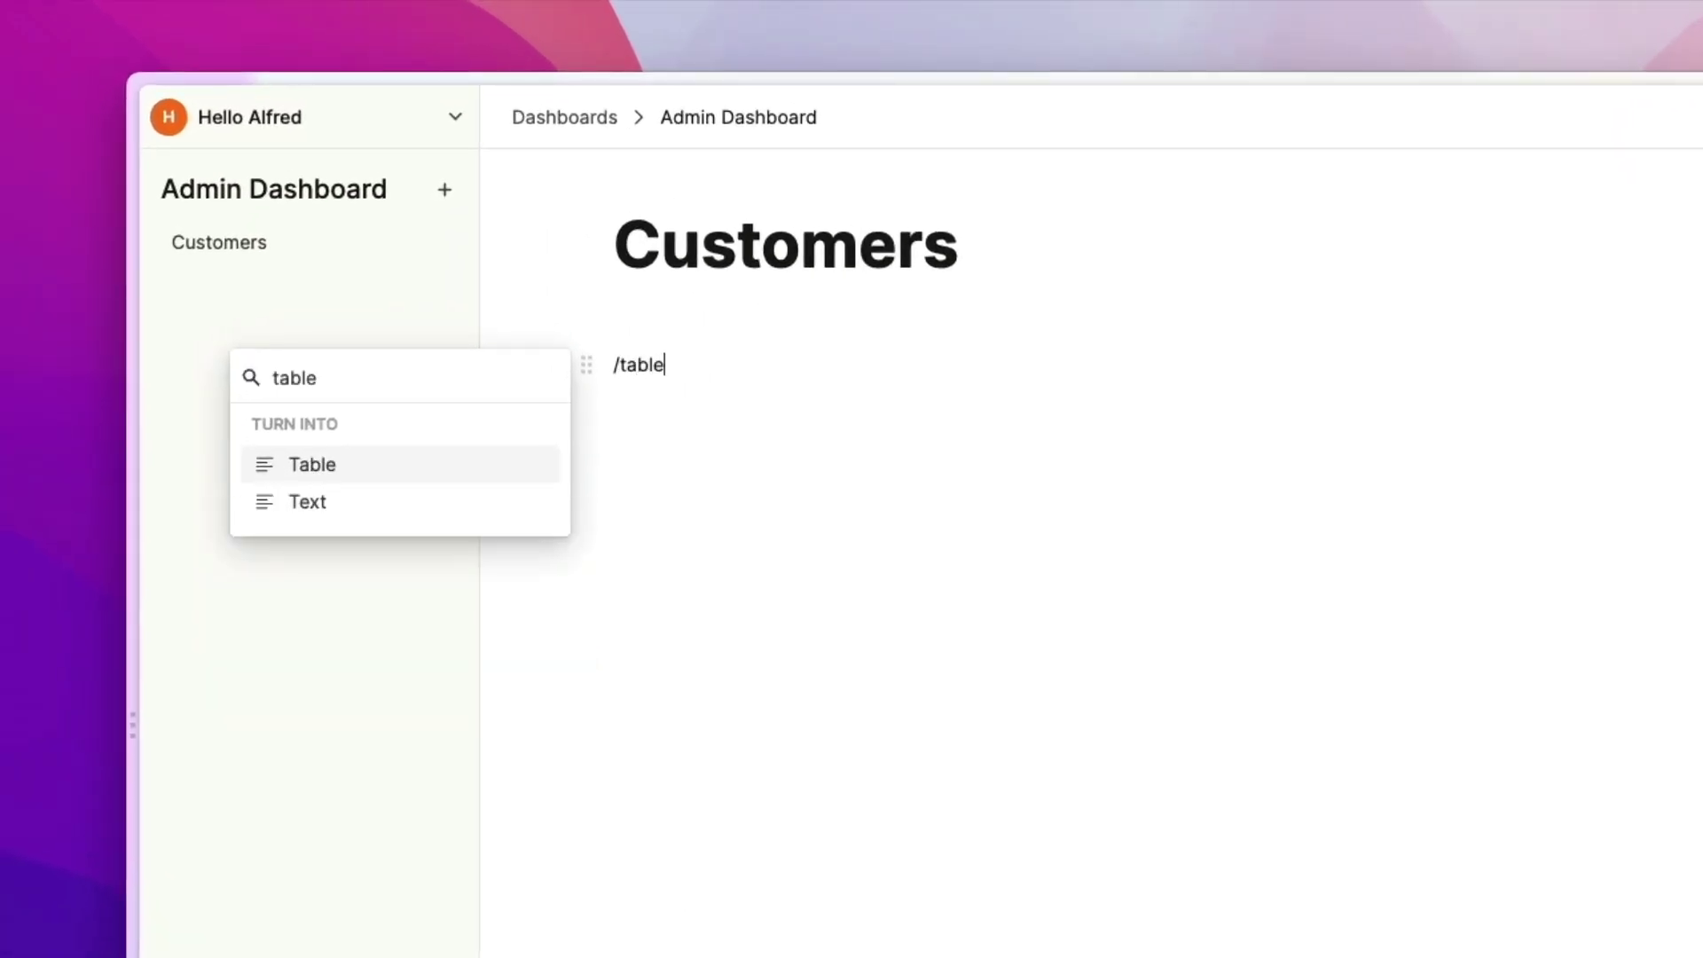
key(Return)
click(953, 529)
click(950, 564)
click(1141, 598)
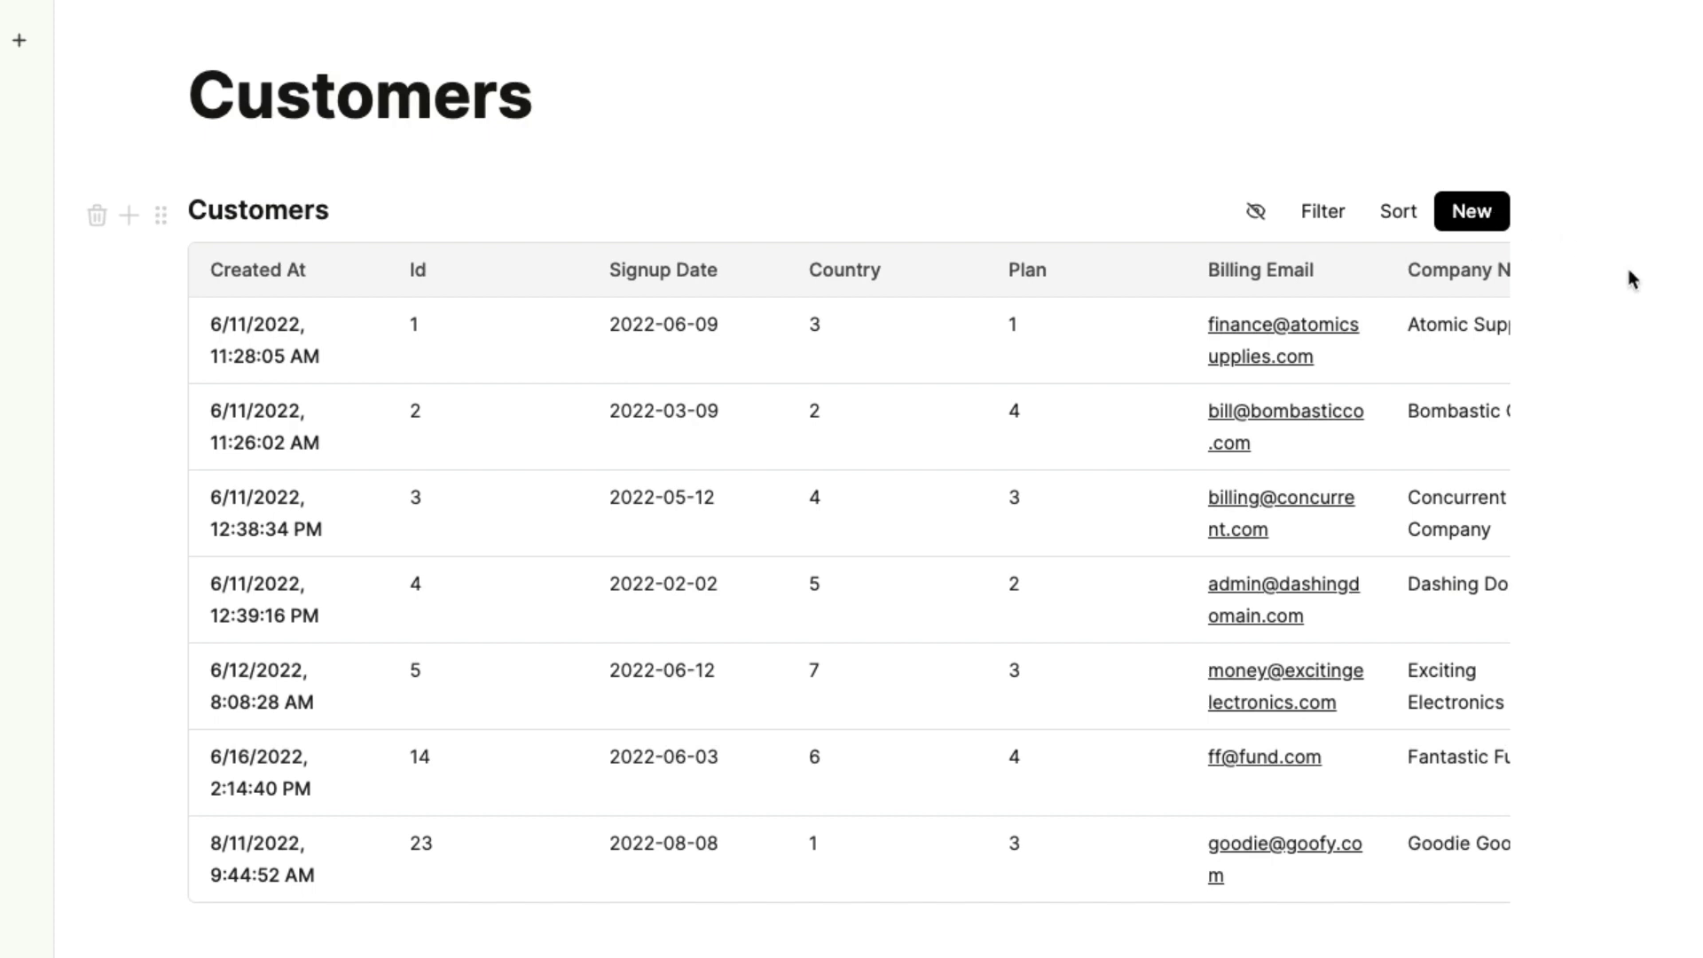
Hide the Created At, Id, Plan and Country columns and show the plan price and plan name columns
click(1252, 214)
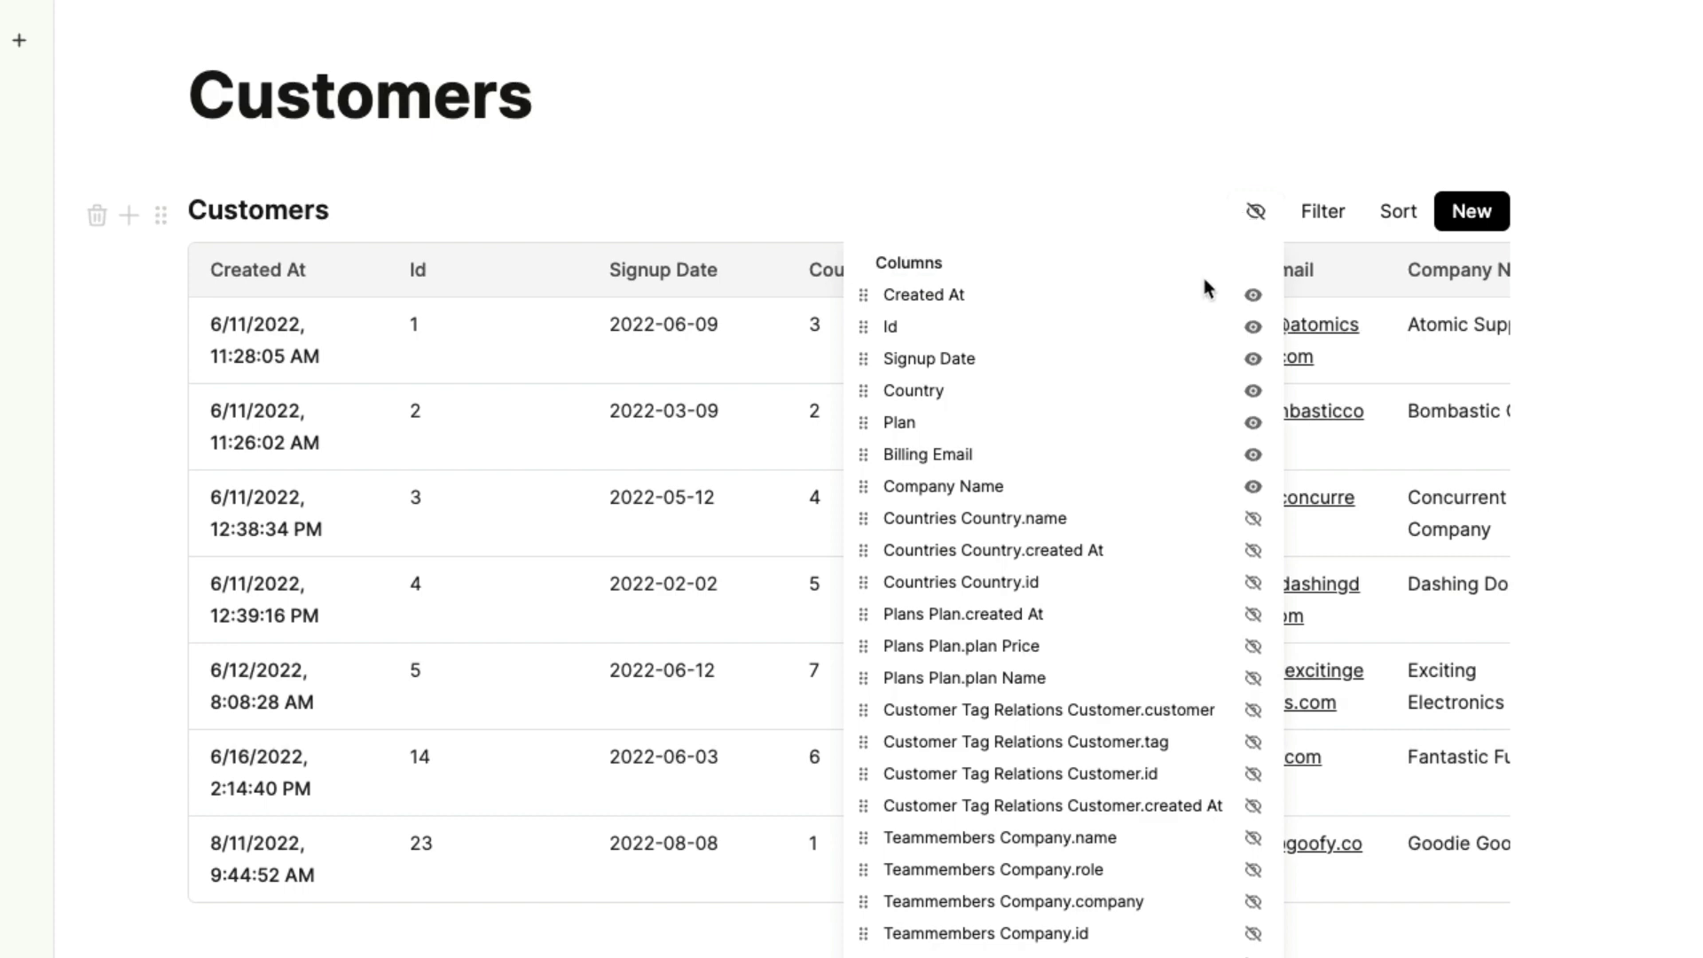
click(1183, 307)
click(836, 331)
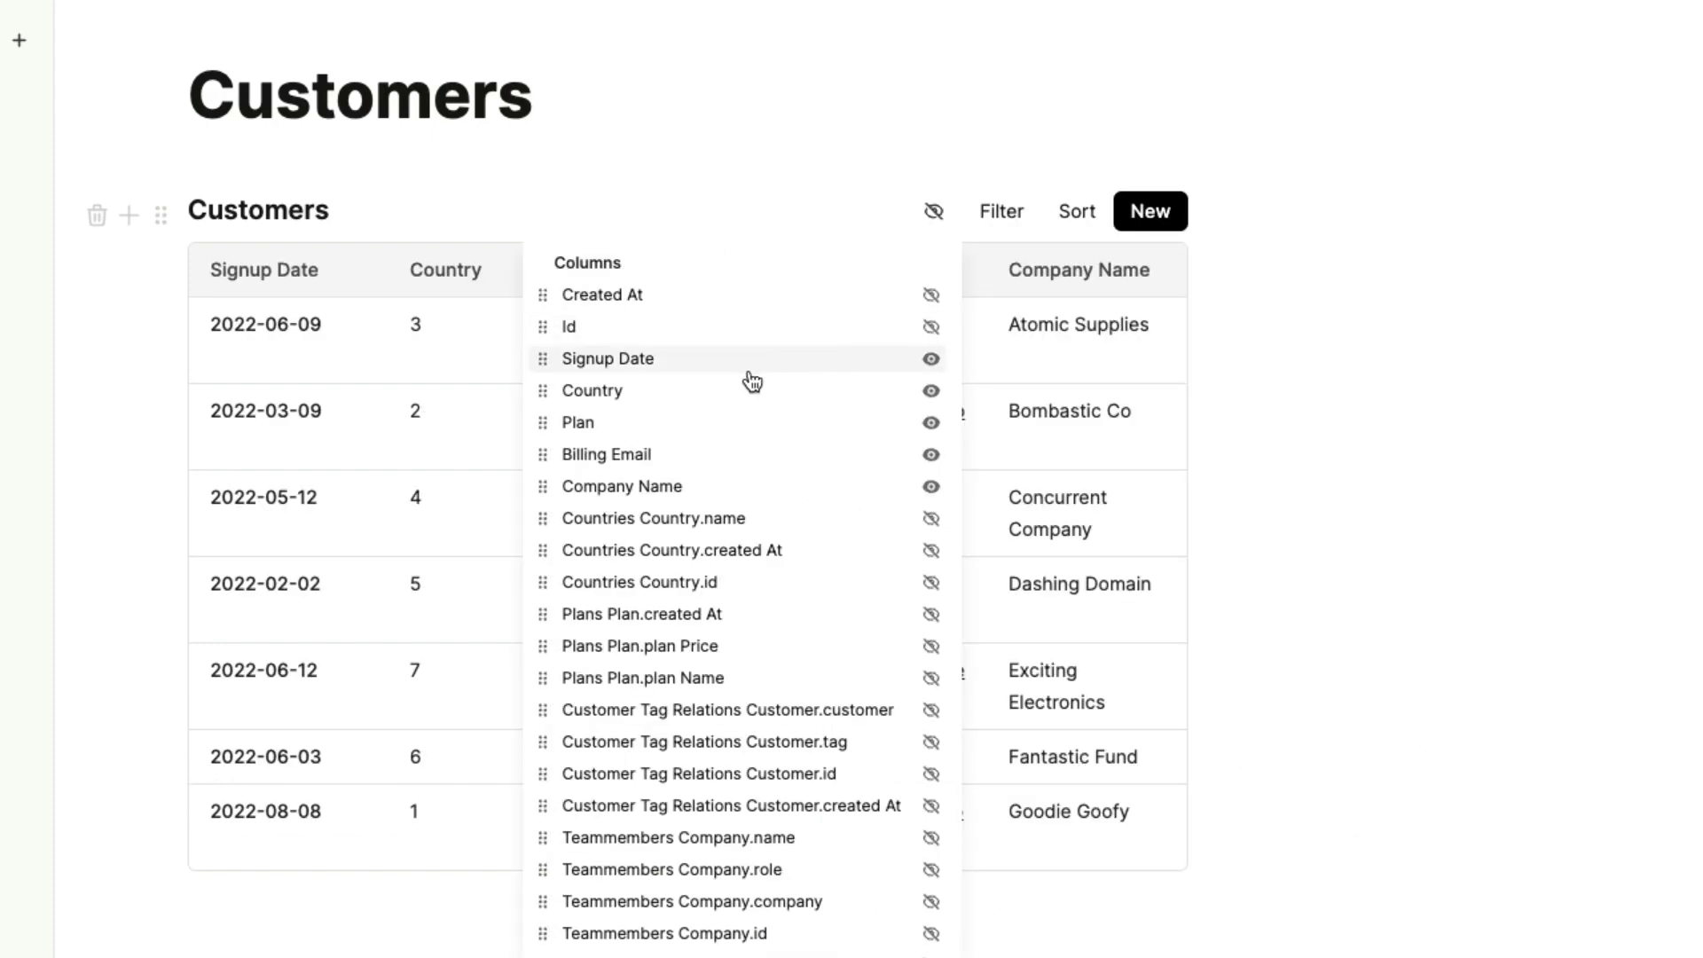
click(614, 424)
click(581, 399)
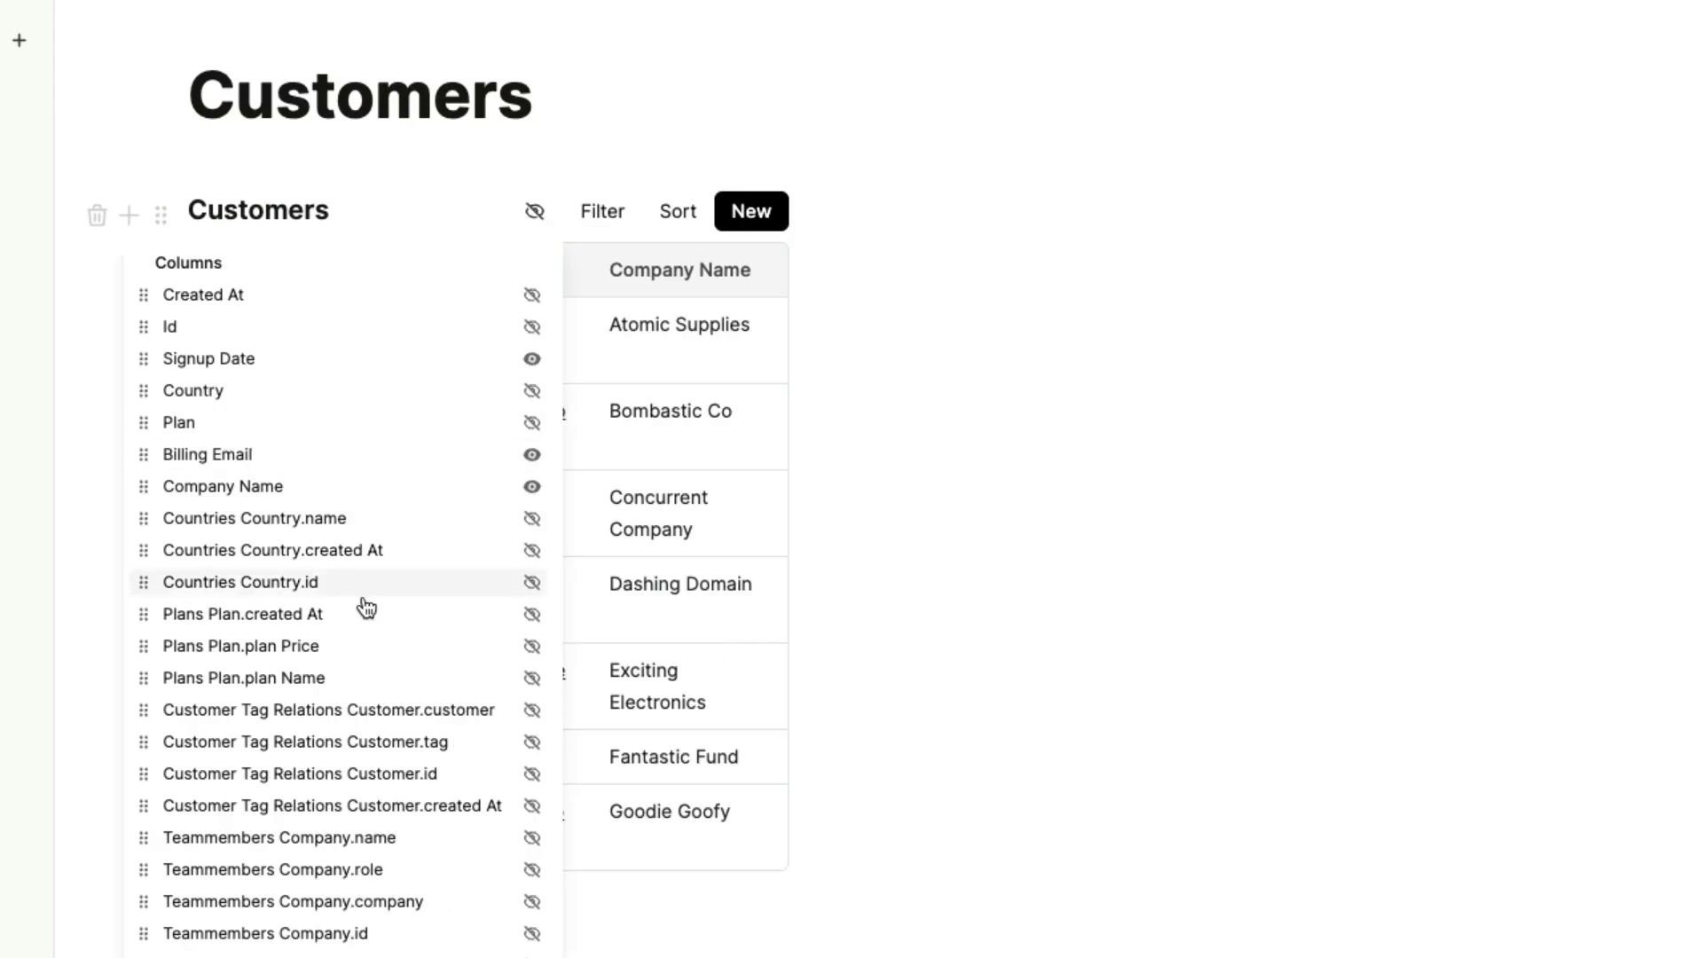
click(367, 656)
click(401, 681)
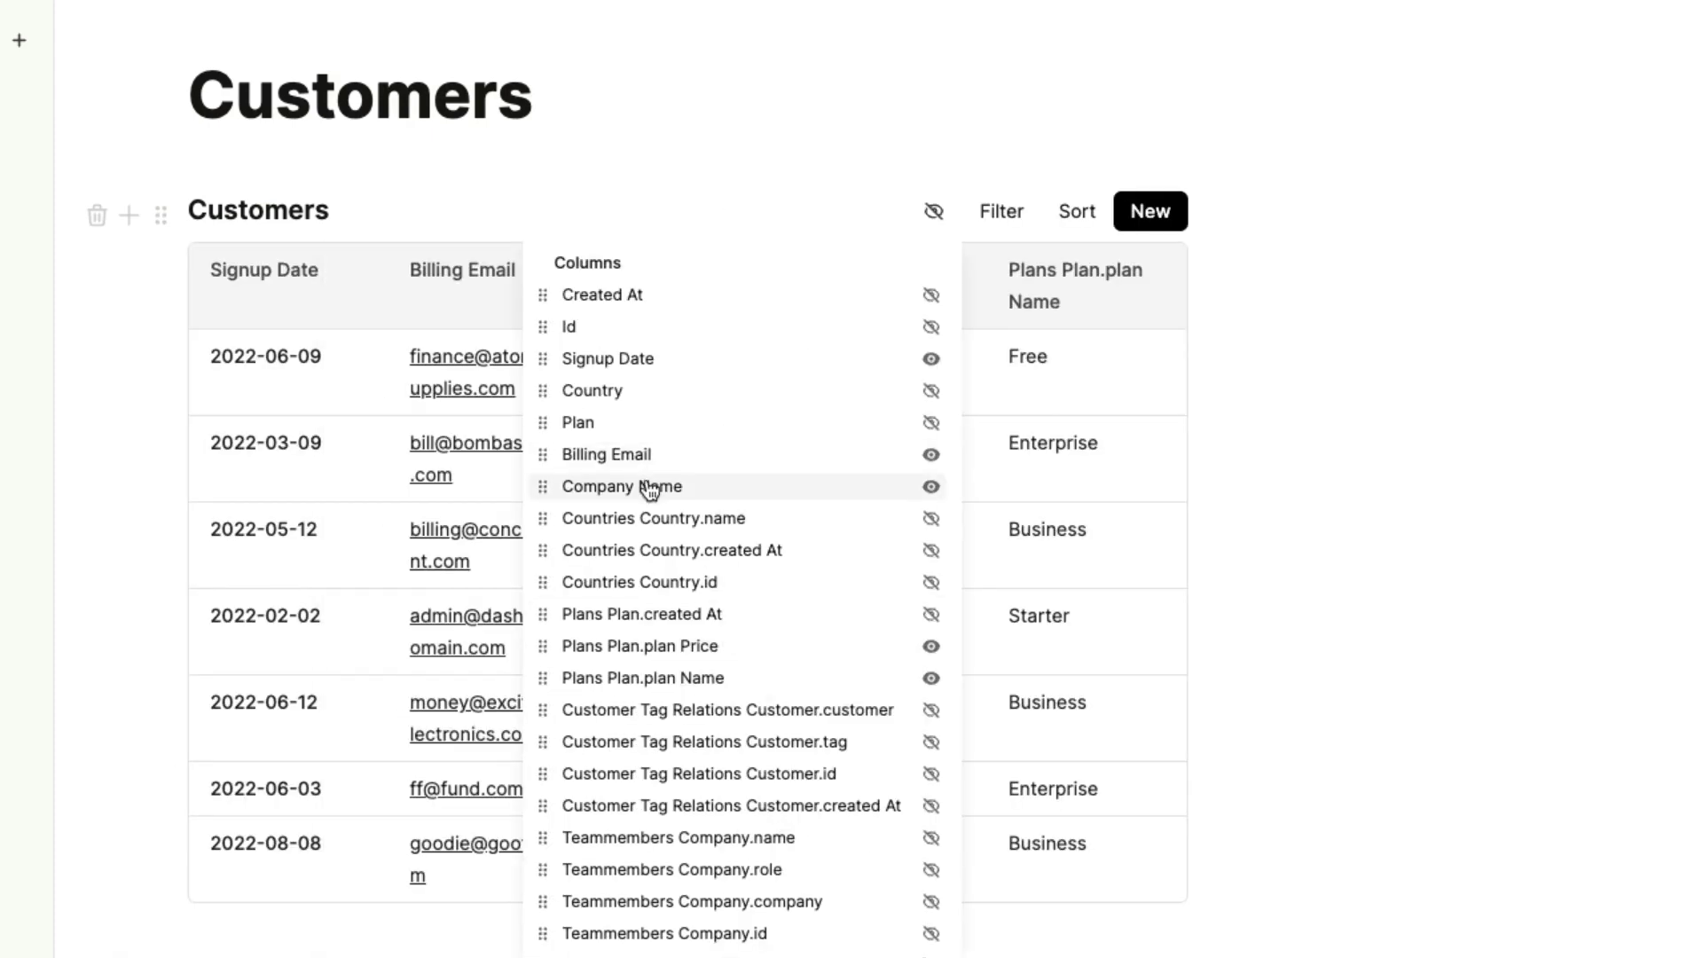
Order the columns Company Name, Billing Email, plan name, plan price, Signup Date
drag(648, 486, 644, 298)
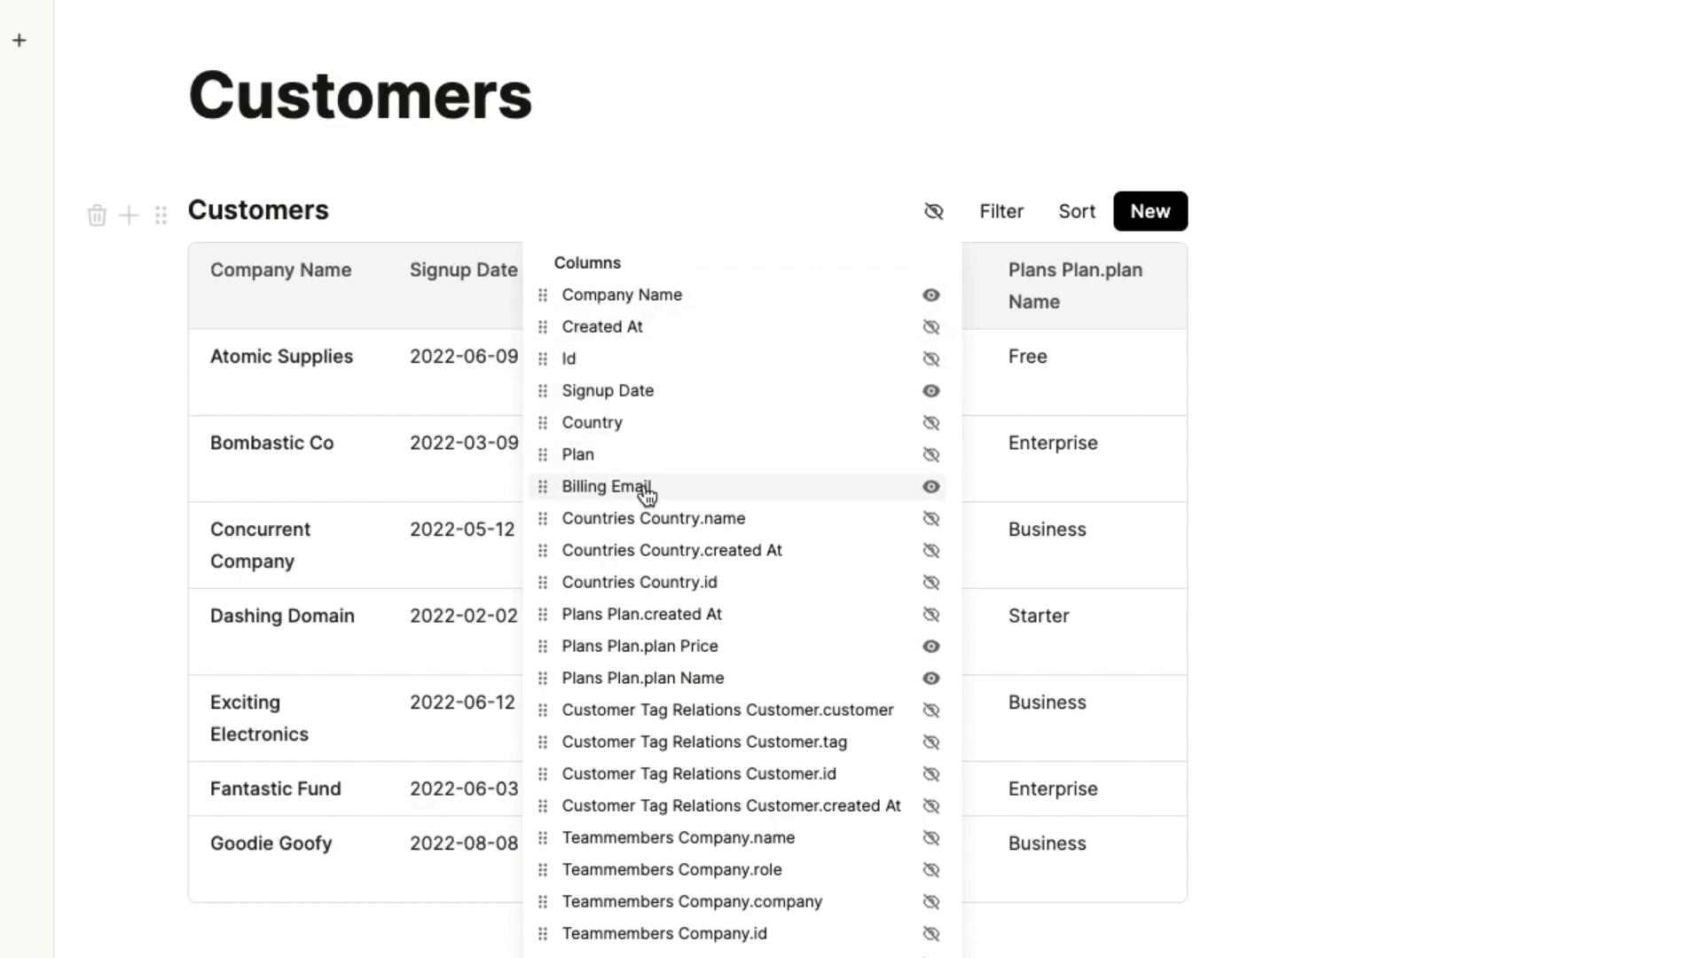
drag(645, 486, 645, 326)
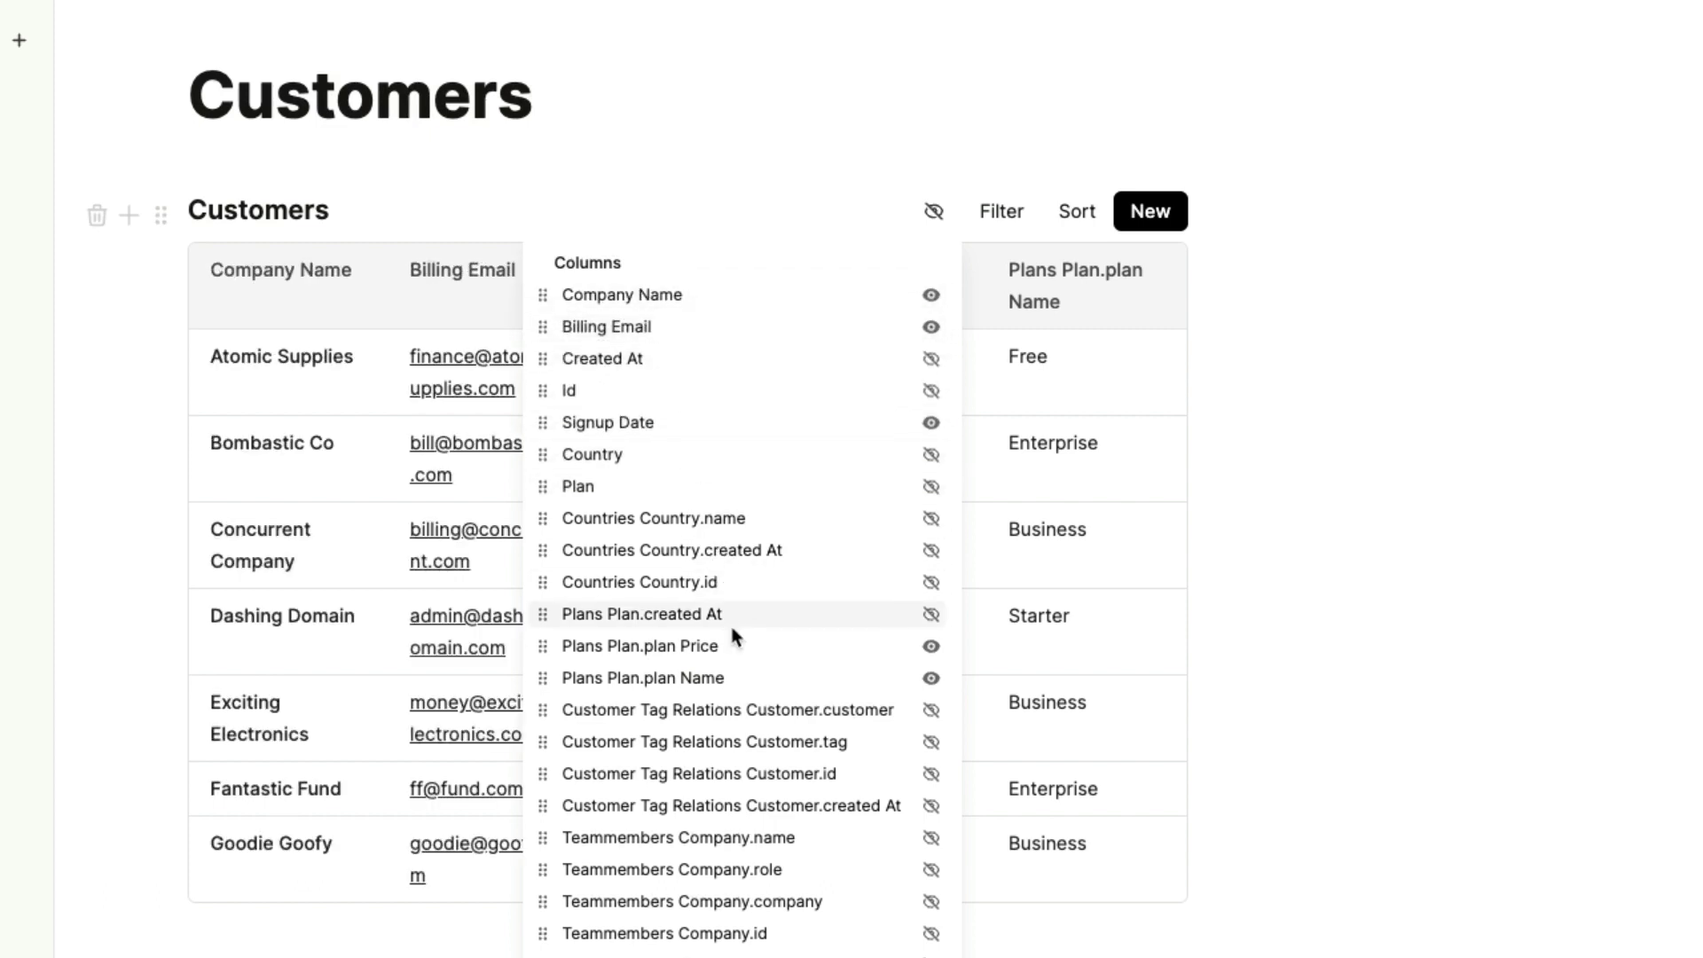
drag(728, 679, 727, 359)
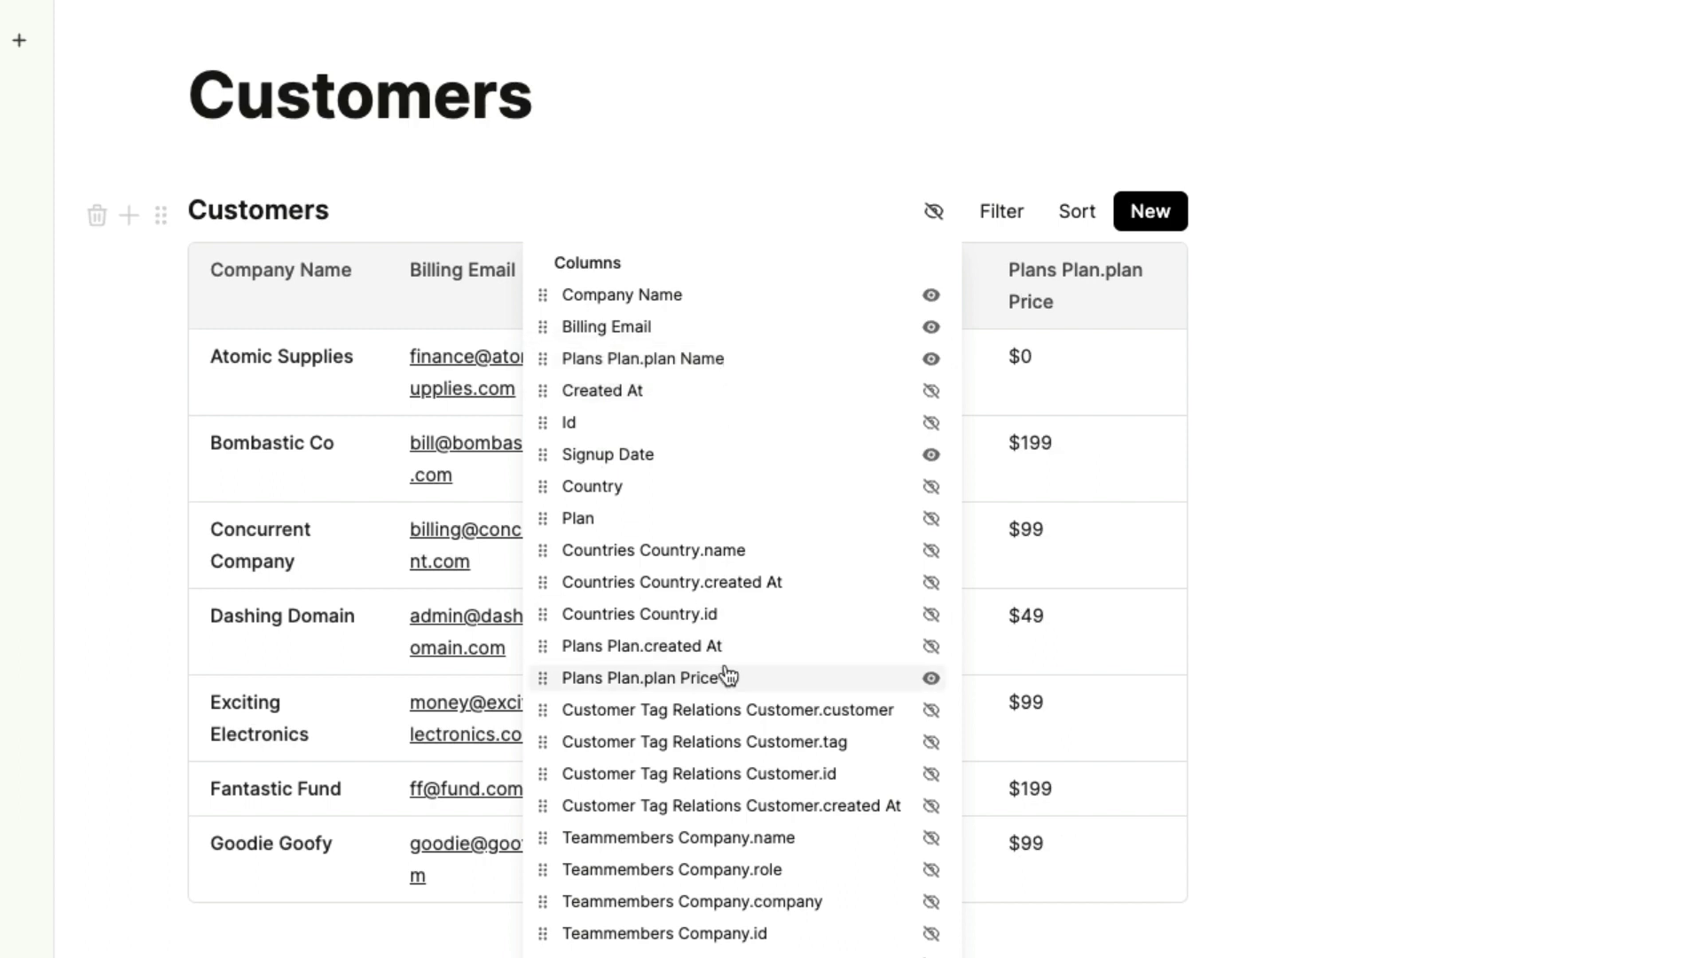
drag(729, 679, 722, 381)
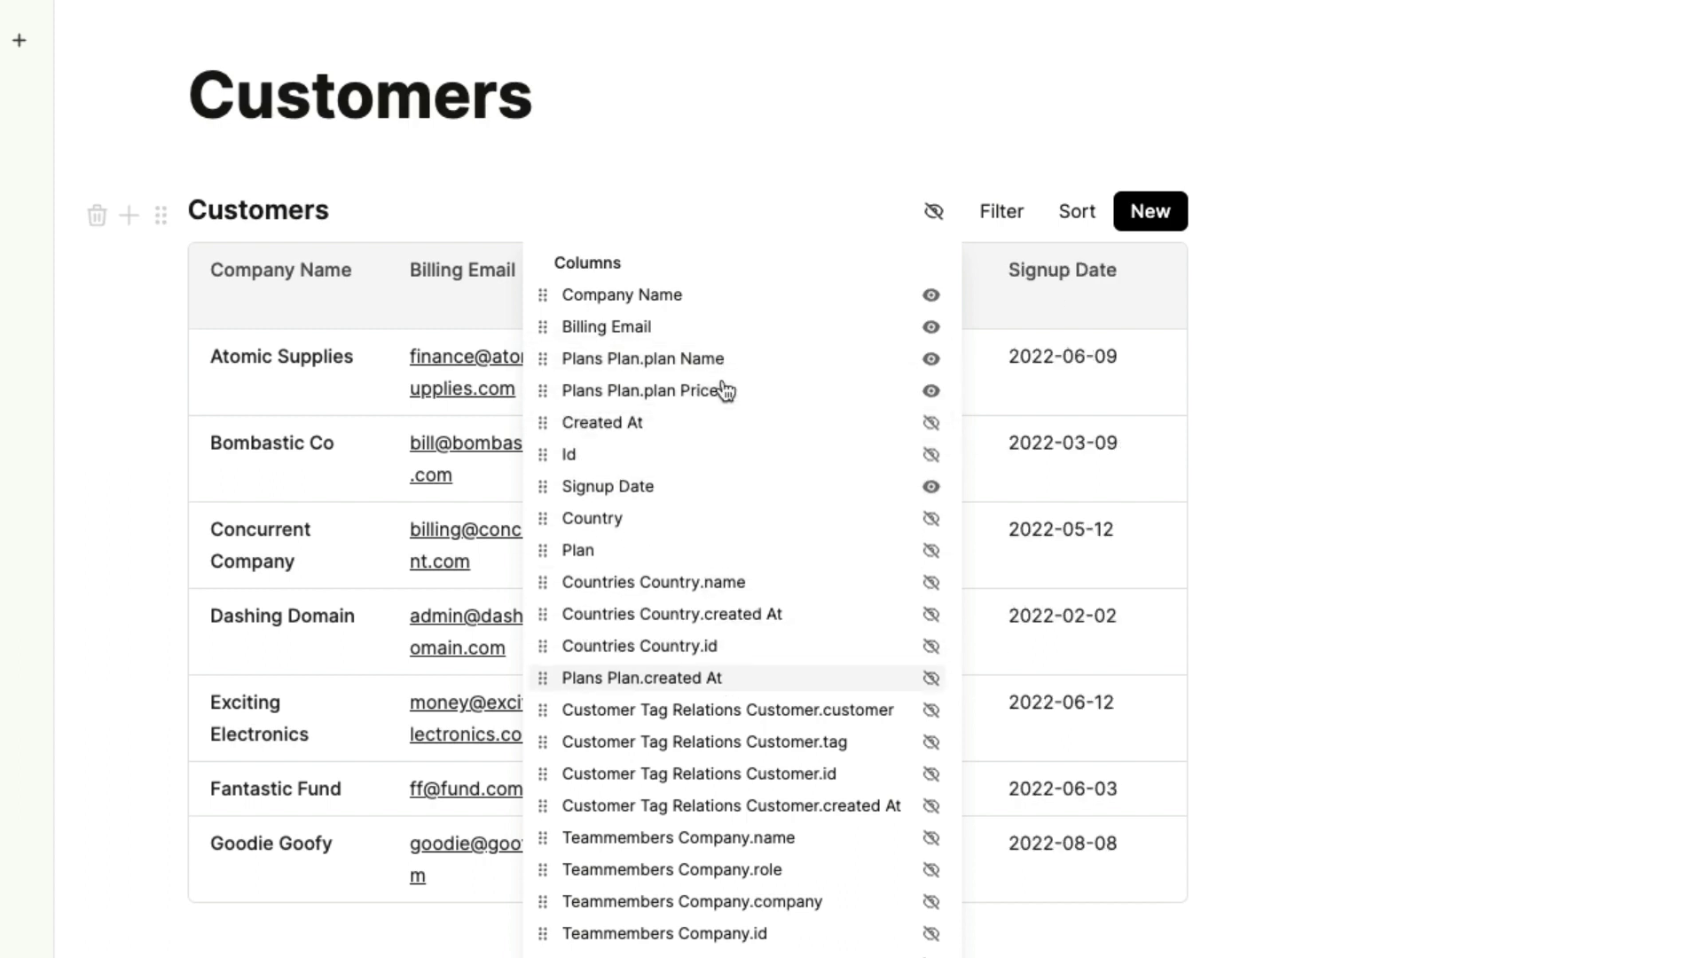
drag(707, 486, 714, 422)
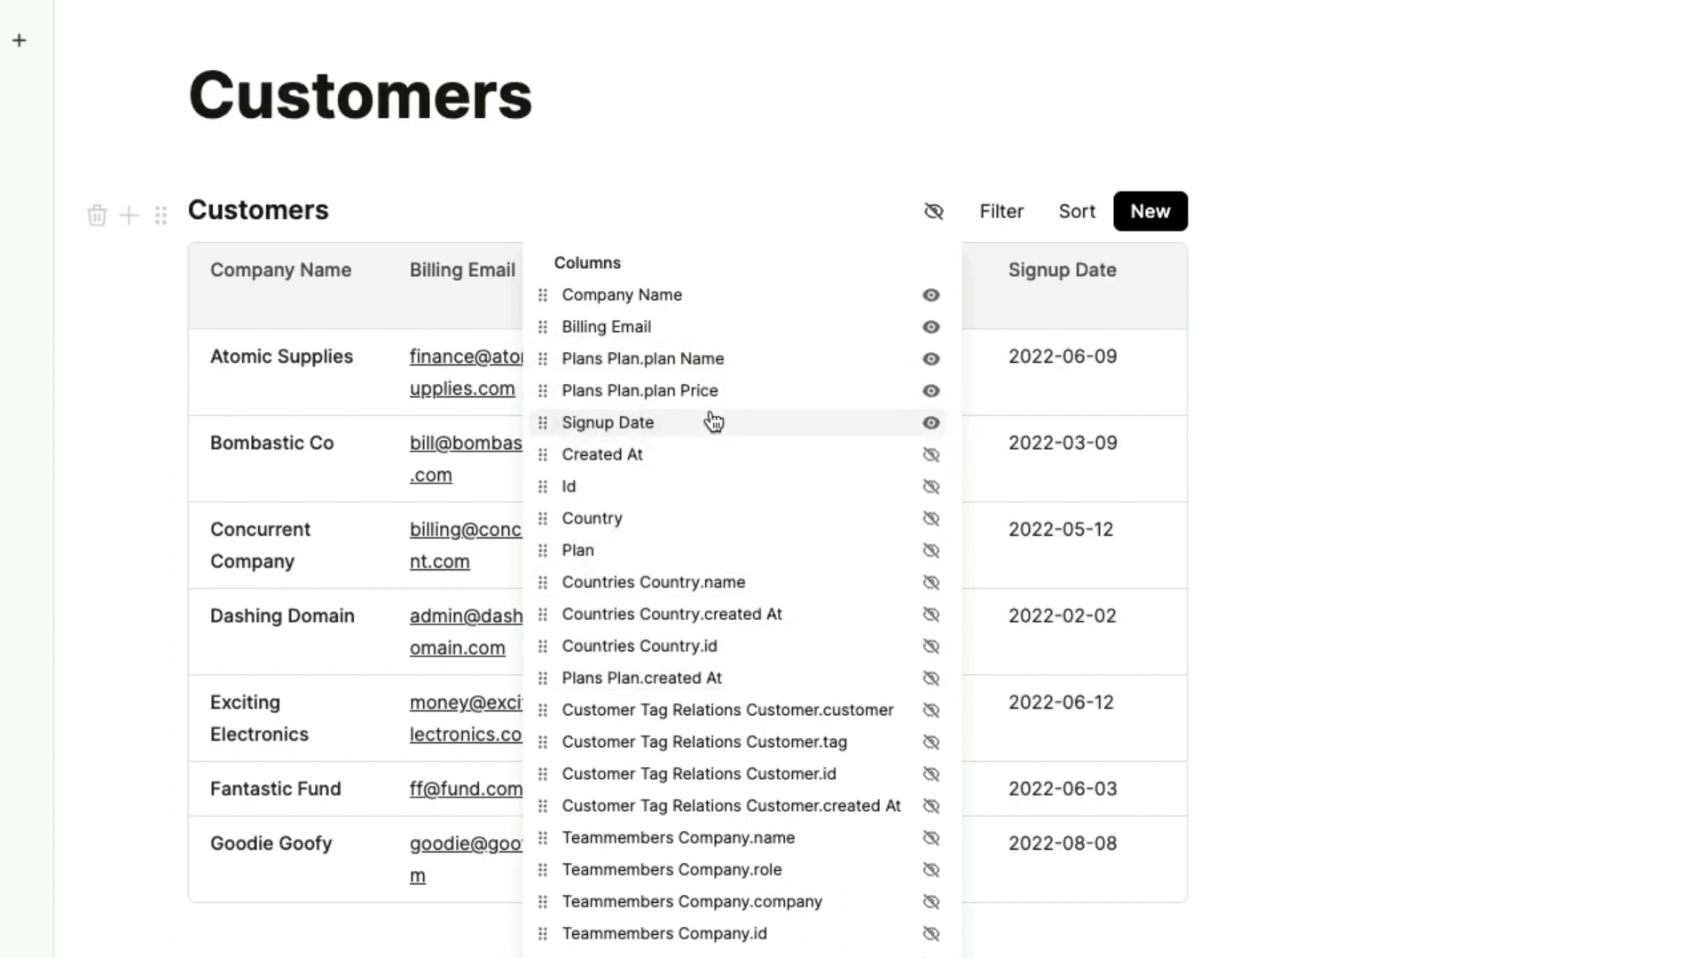
Rename the plan headers to 'Plan' and 'Price', and widen the Billing Email and Company Name columns
click(741, 178)
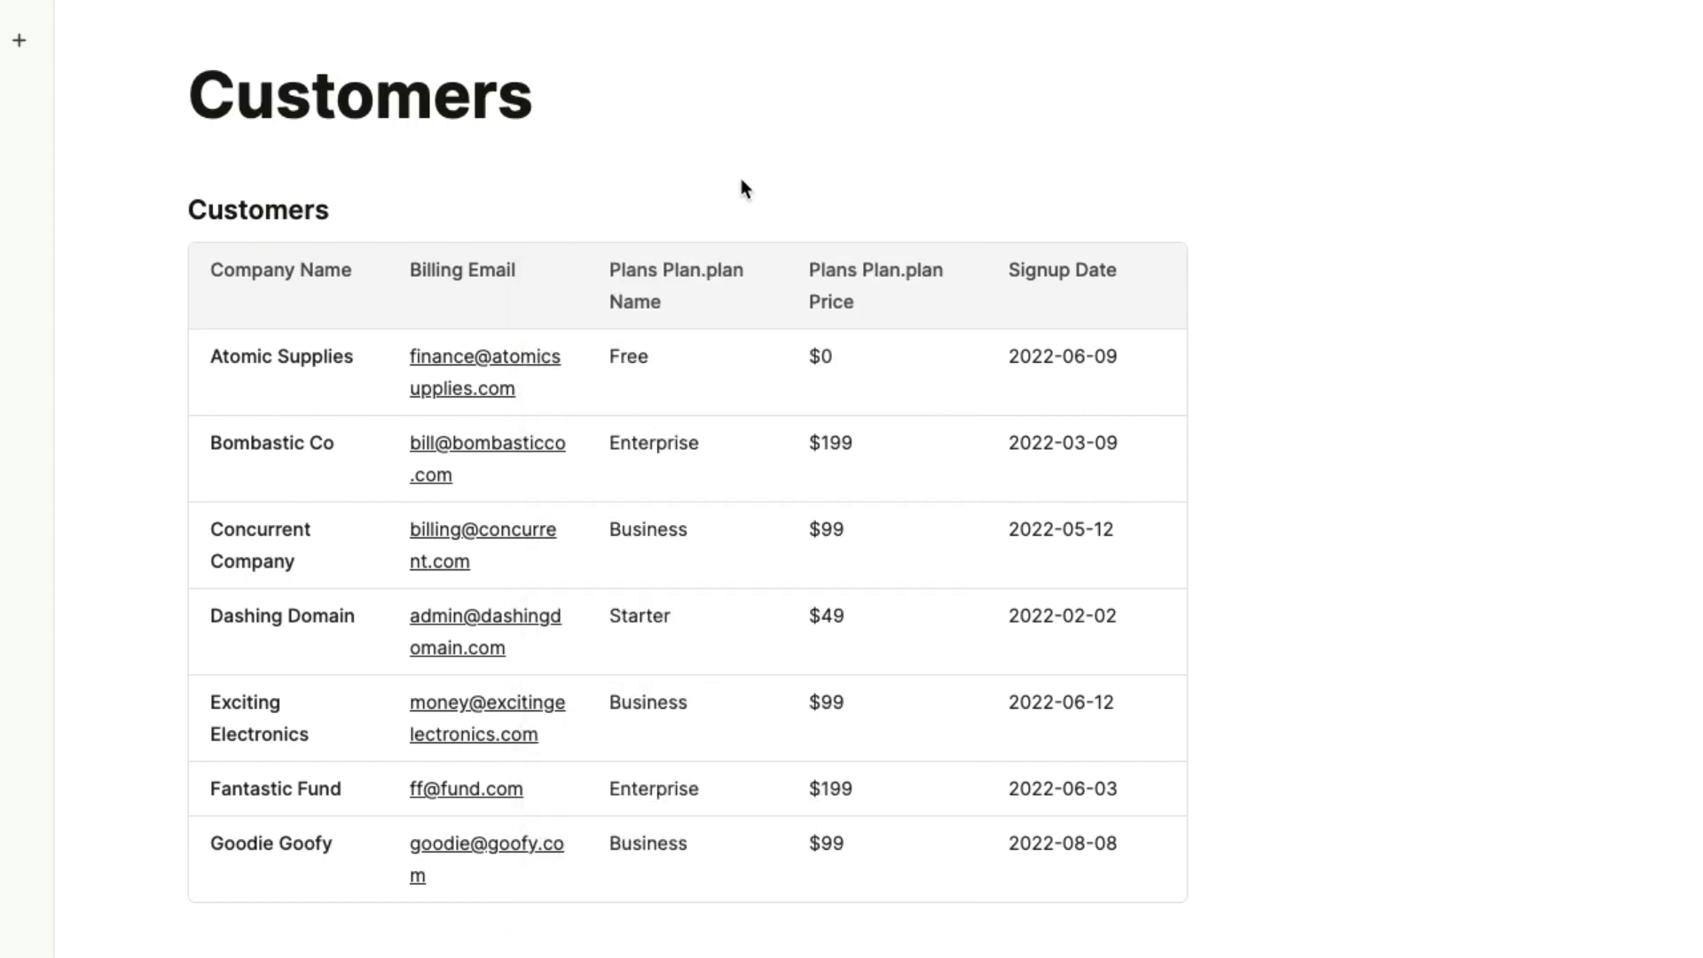
triple_click(670, 285)
text(P)
key(ctrl+a)
text(Pri)
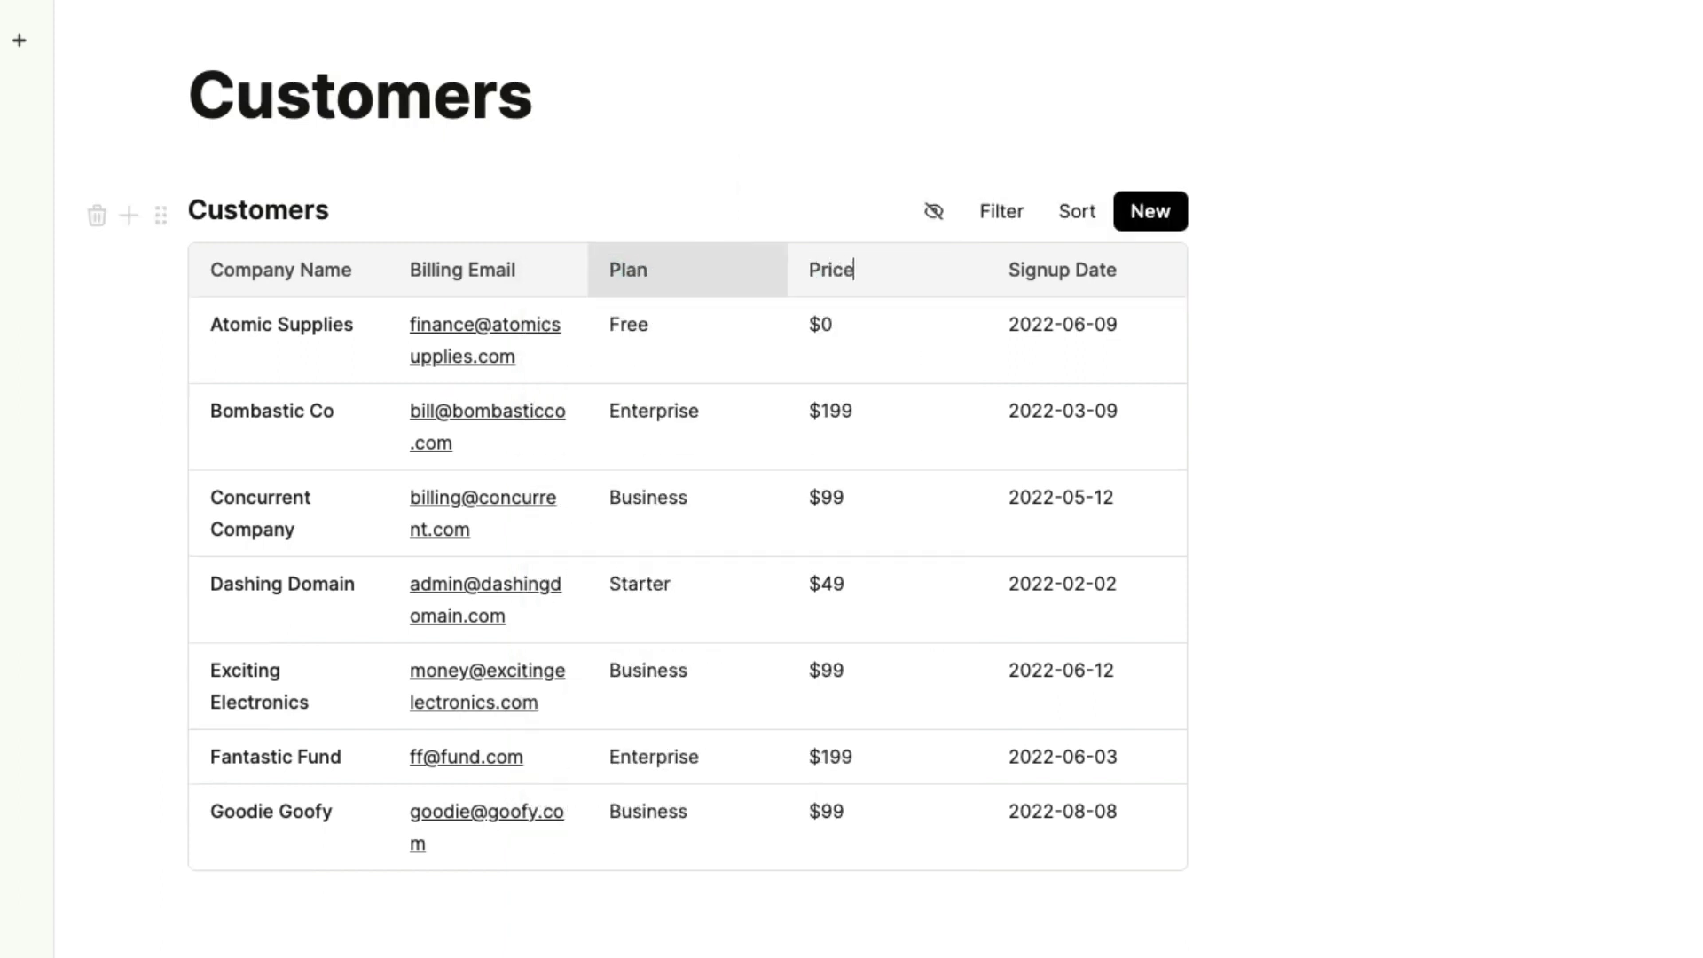
drag(587, 275, 748, 275)
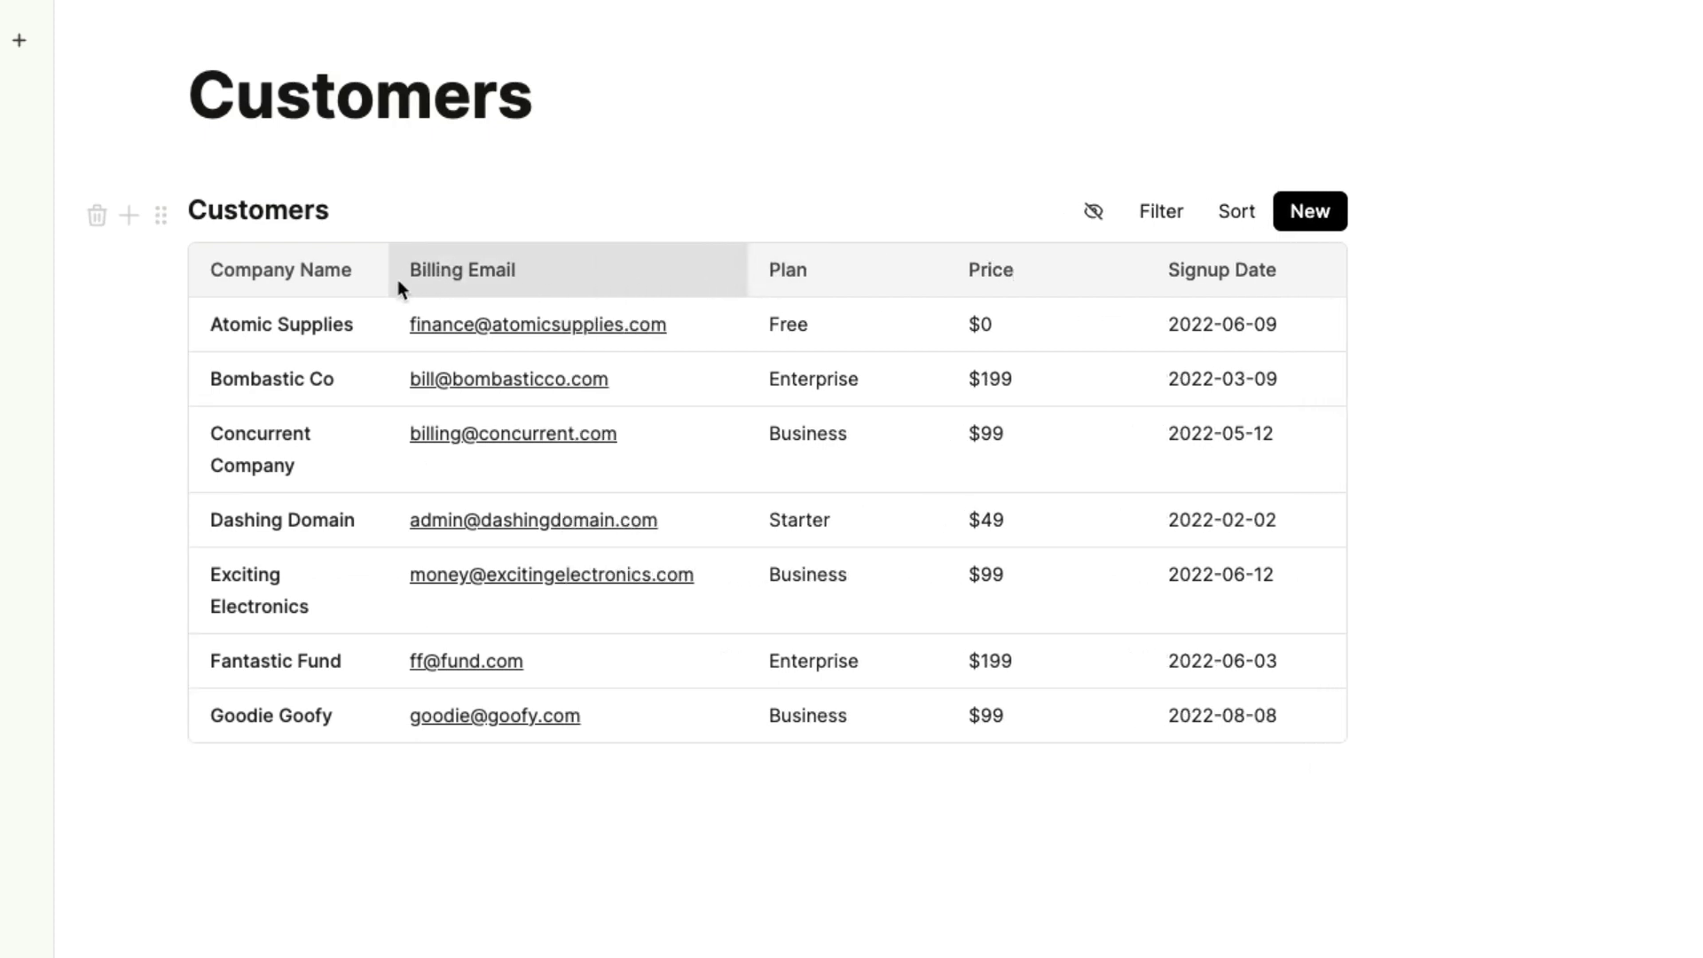
drag(391, 273, 475, 273)
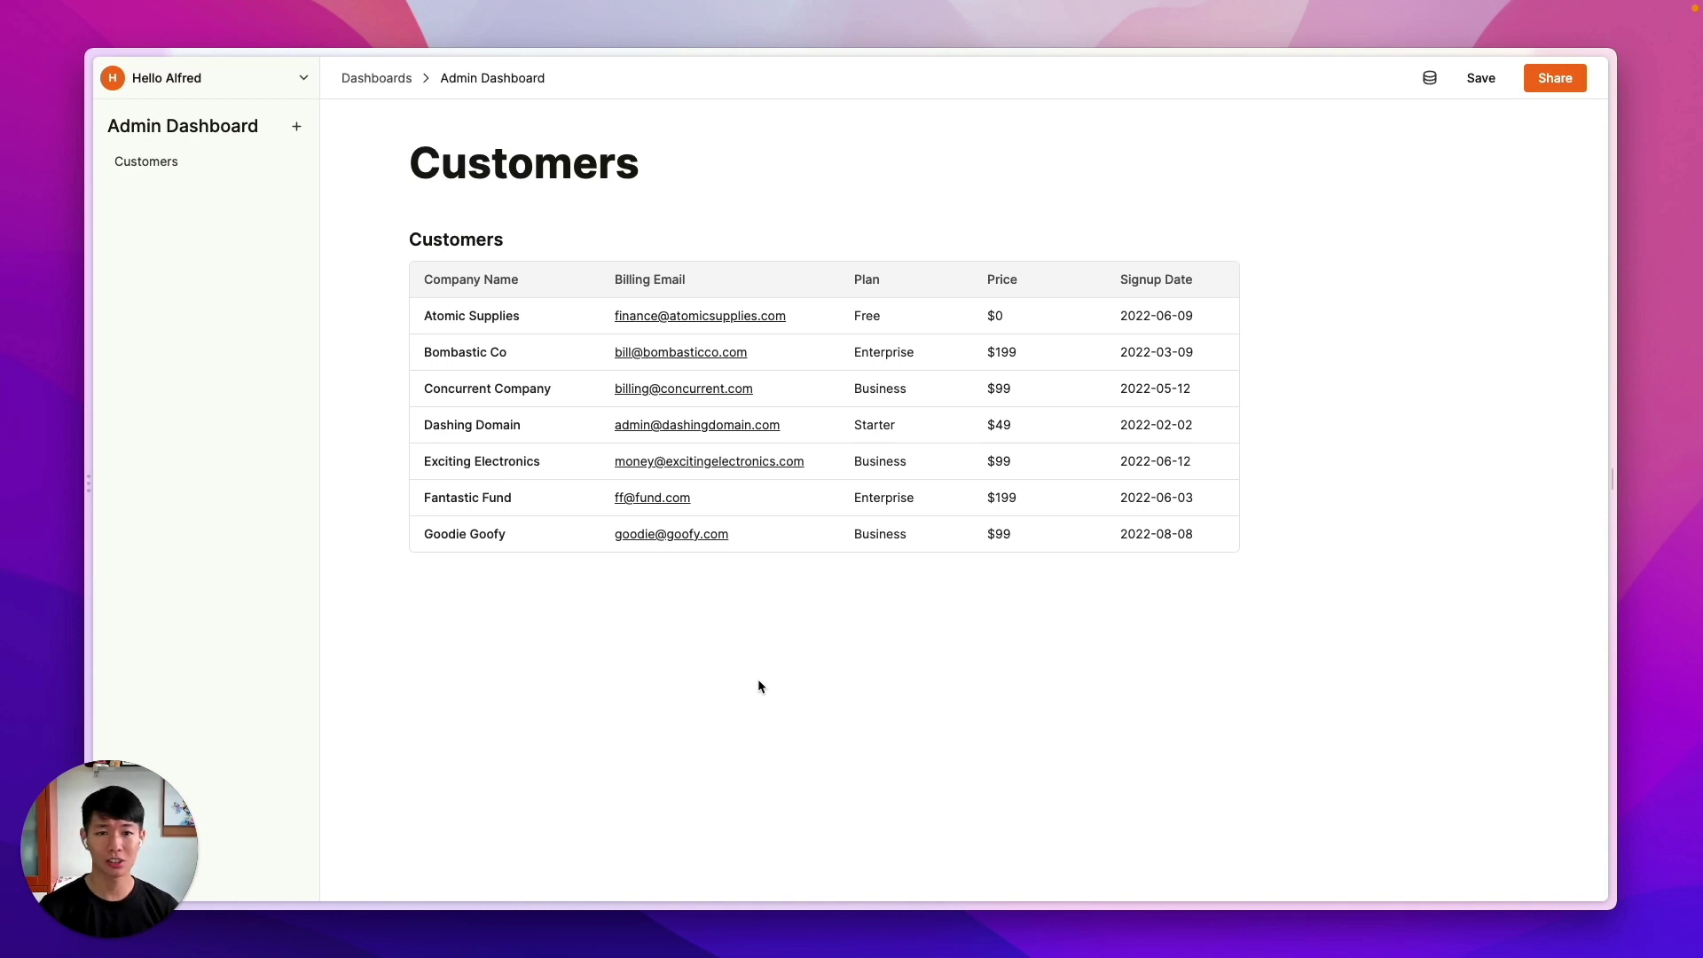
mouse_move(532, 379)
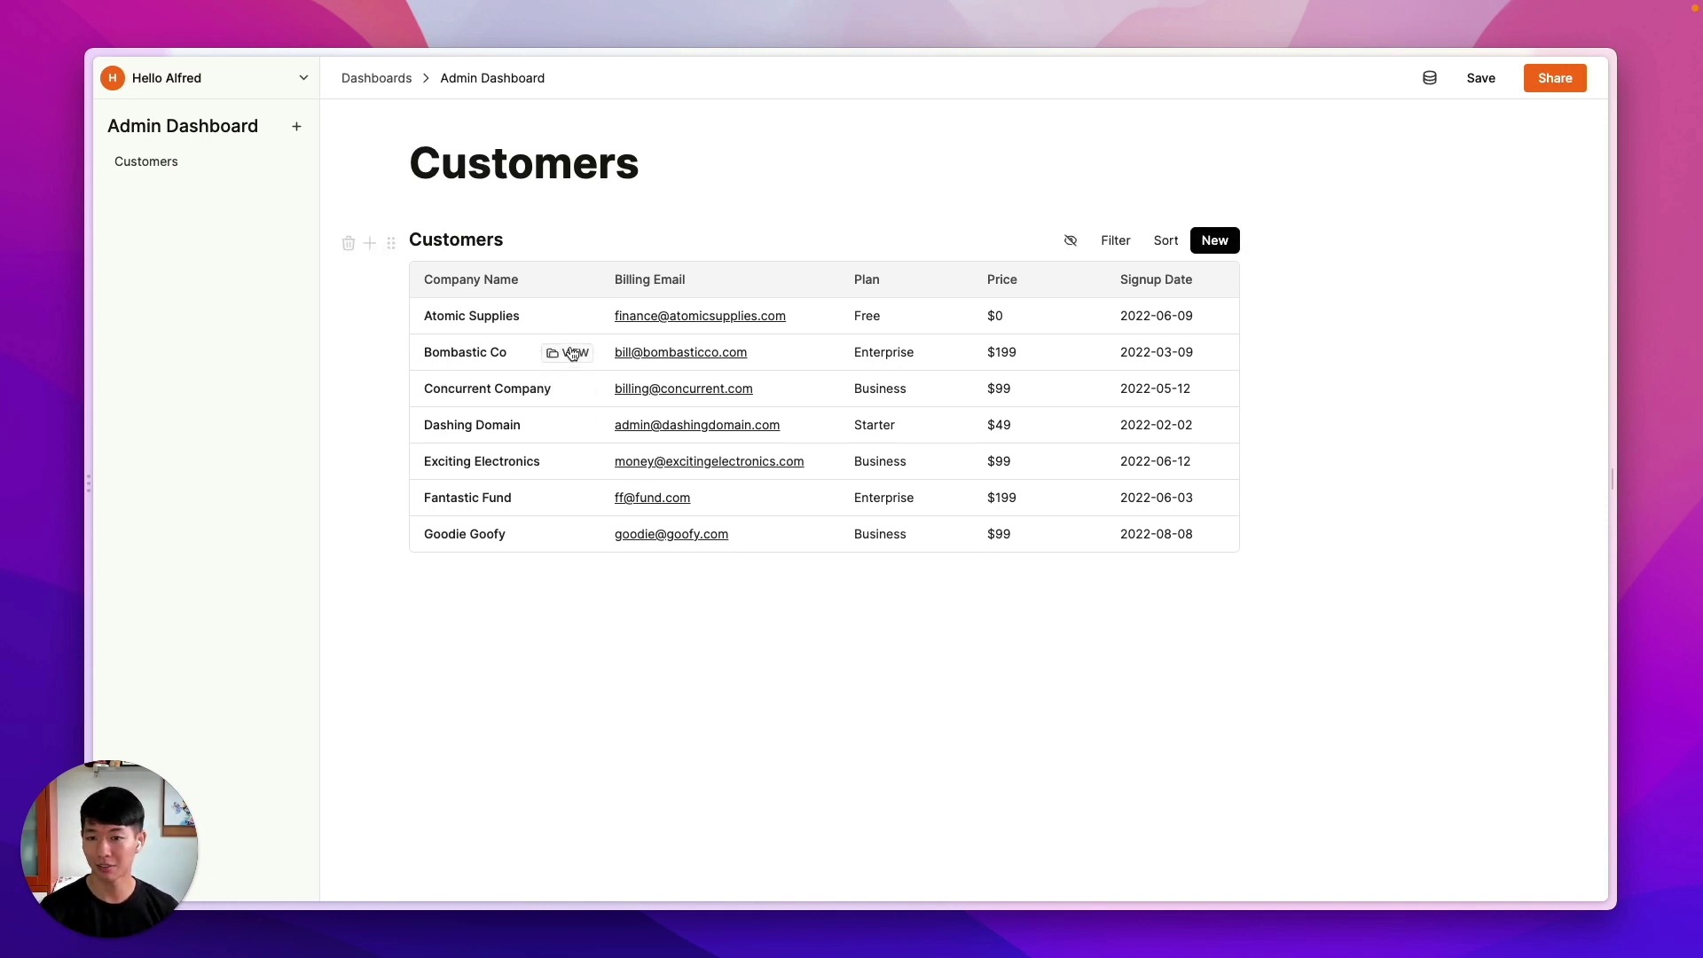
click(566, 318)
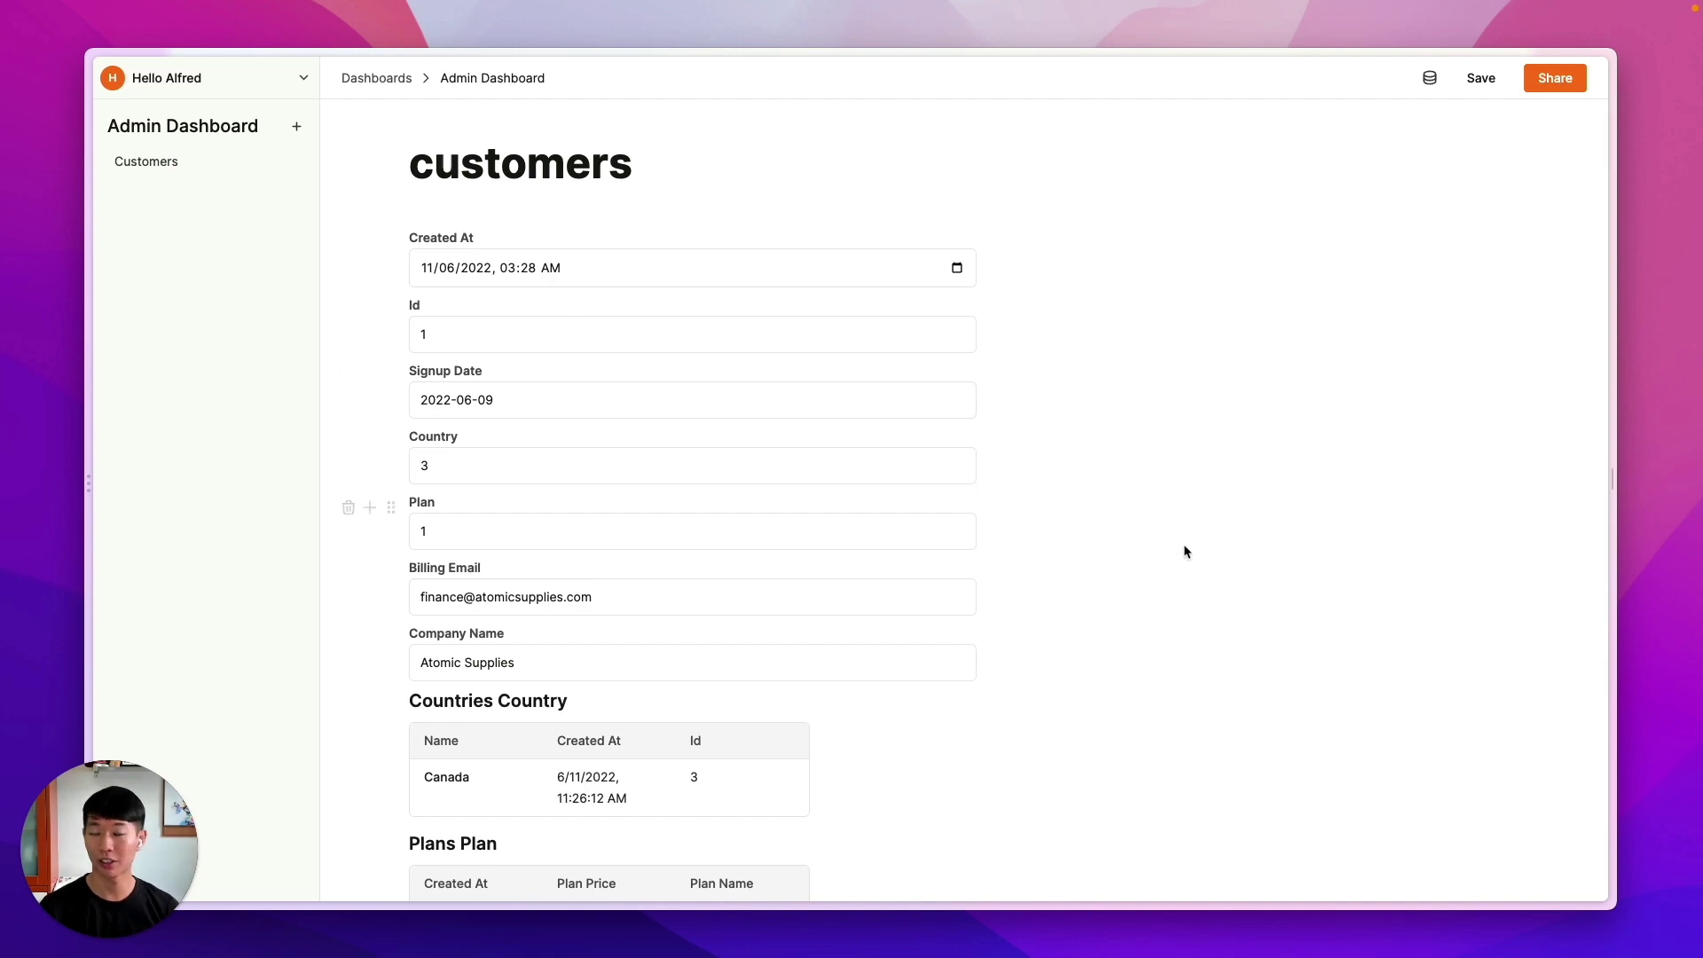
scroll(1184, 545, down, 10)
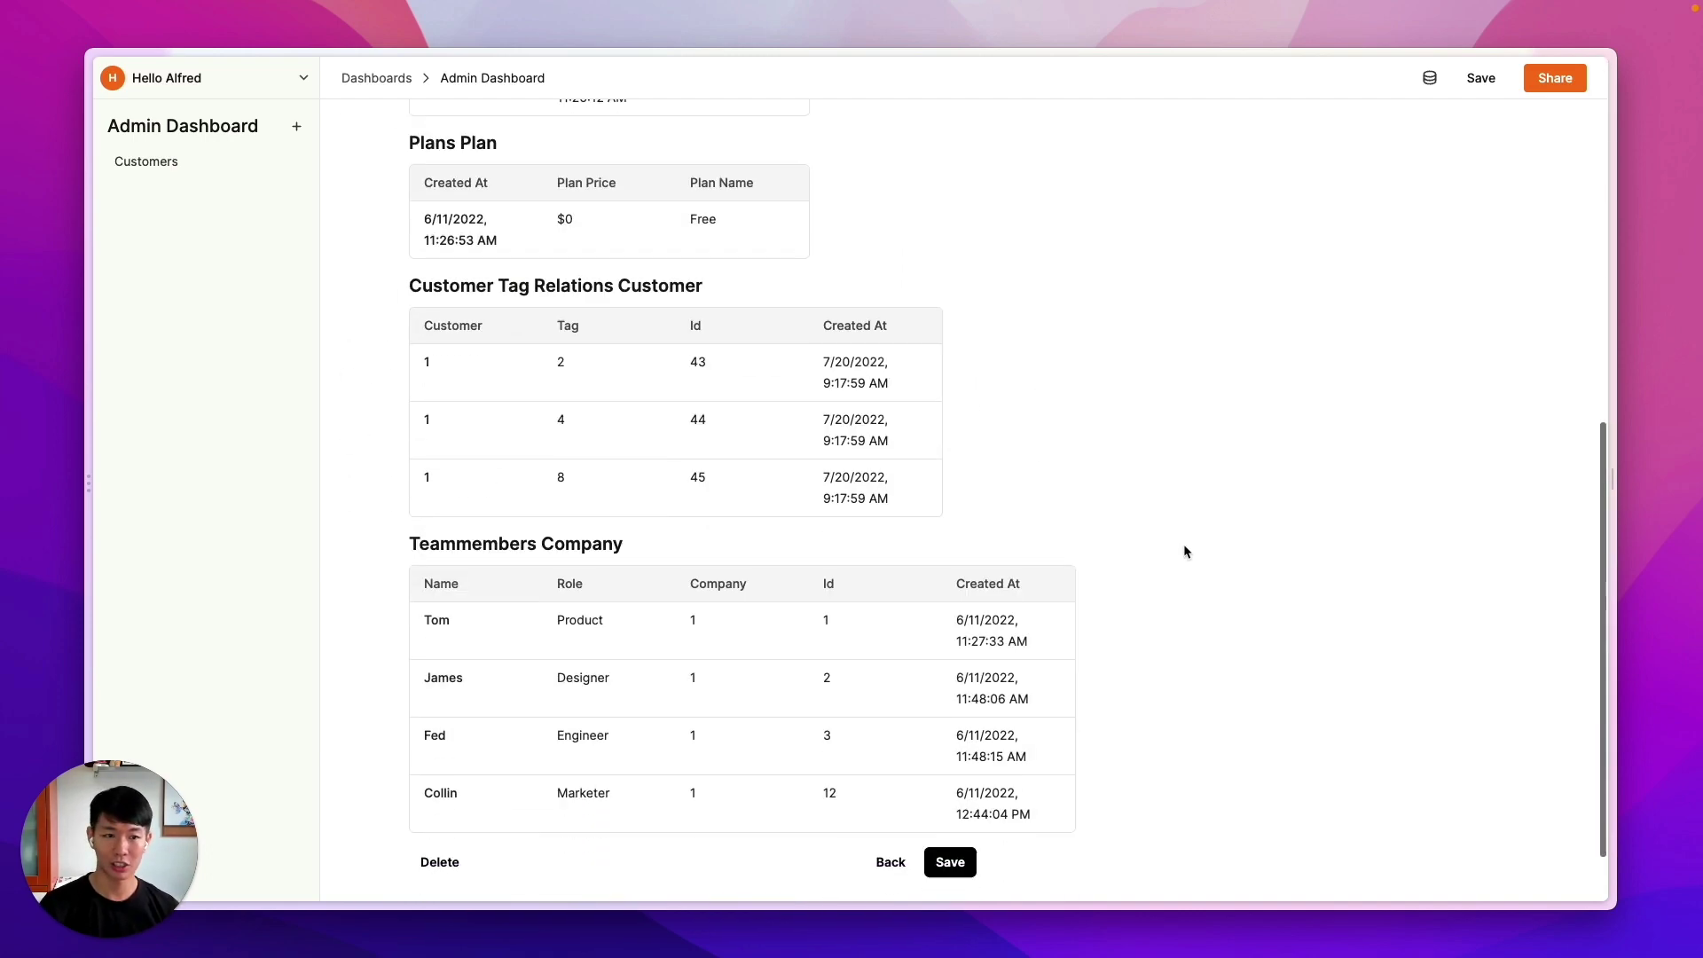
scroll(1184, 546, up, 10)
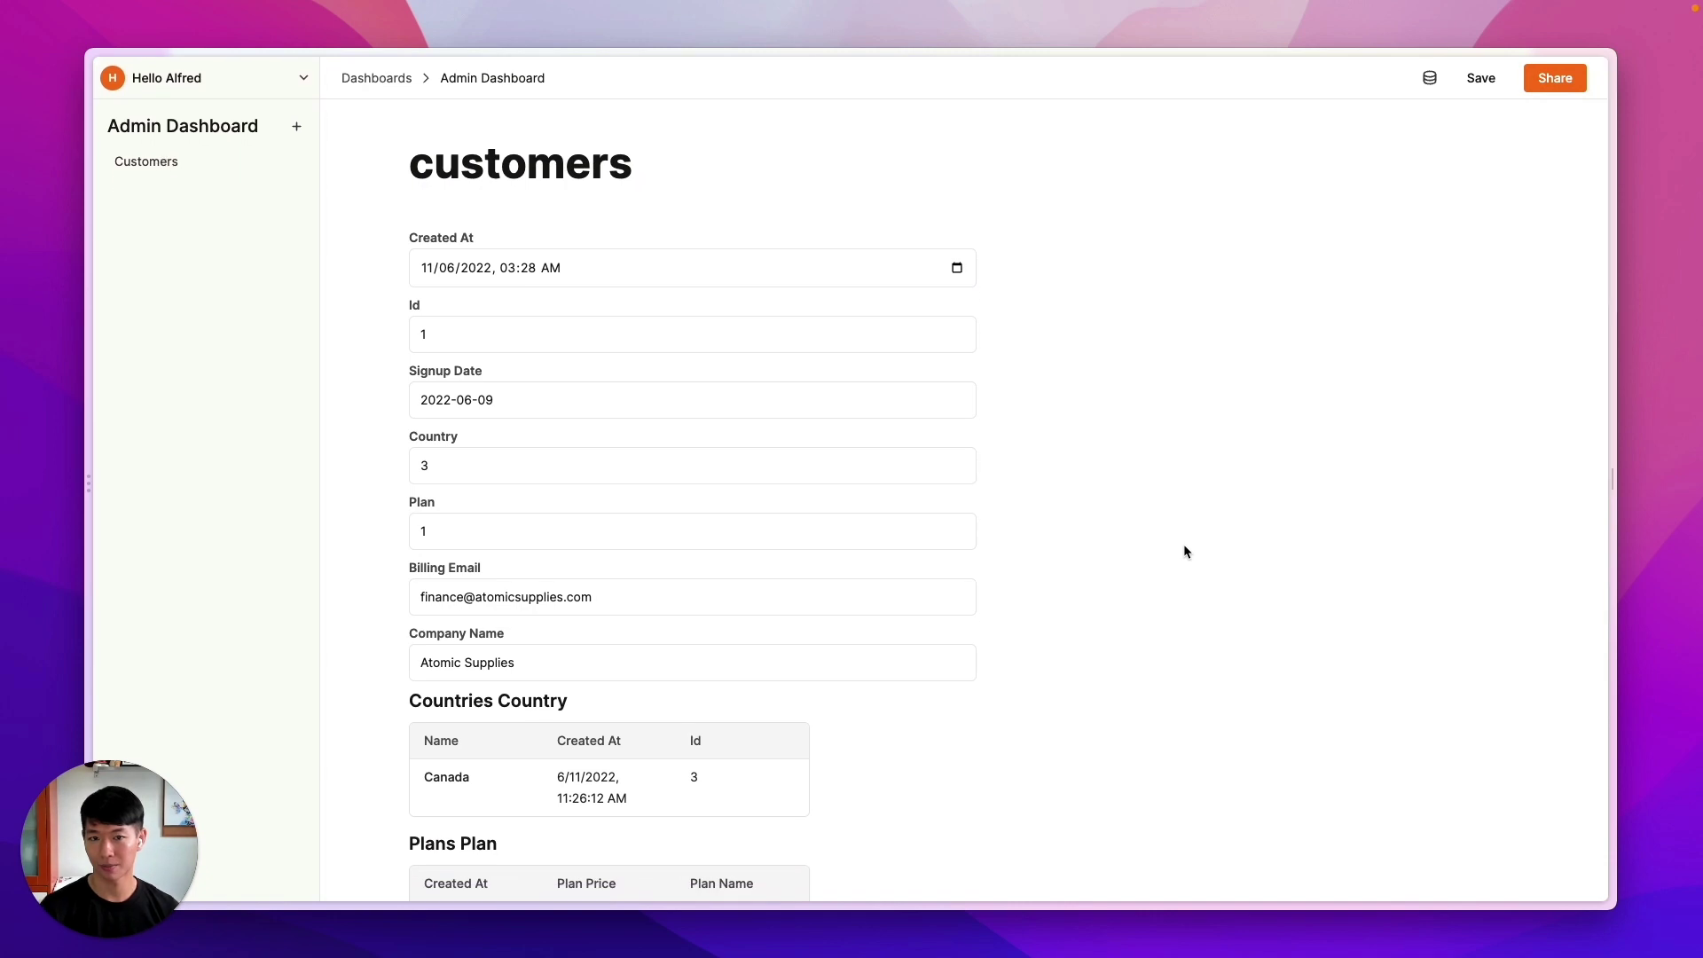
Retitle the detail page 'Customer' and delete the Created At and Id fields
drag(427, 163, 400, 167)
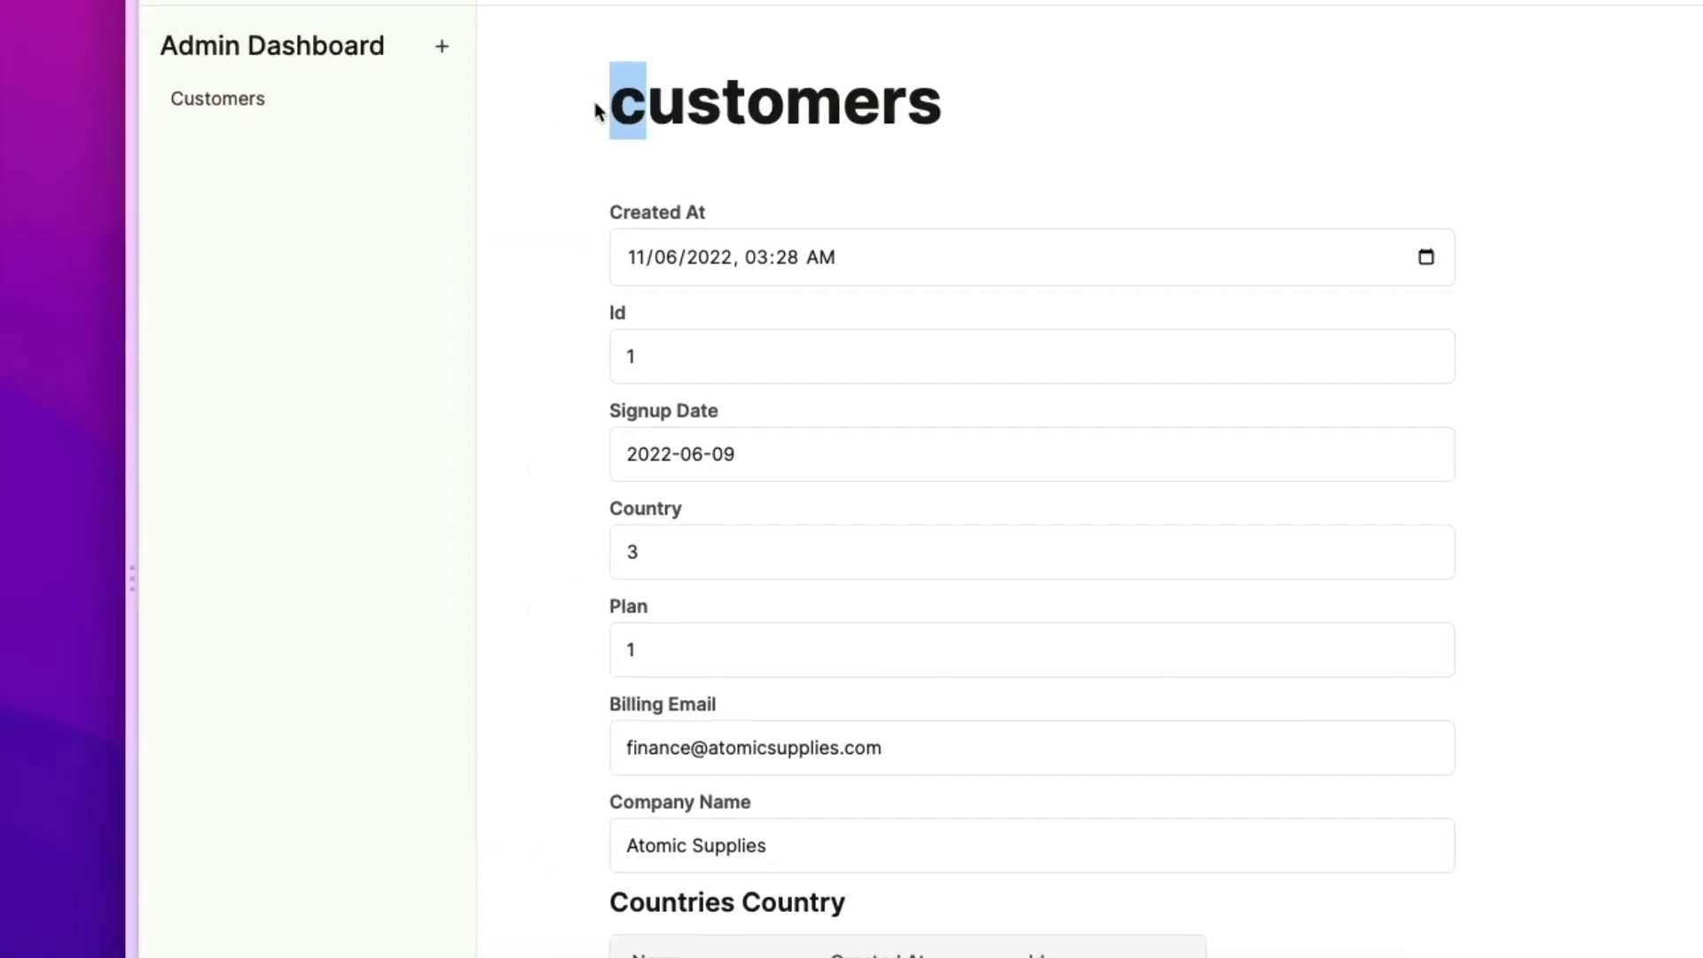
text(C)
click(748, 151)
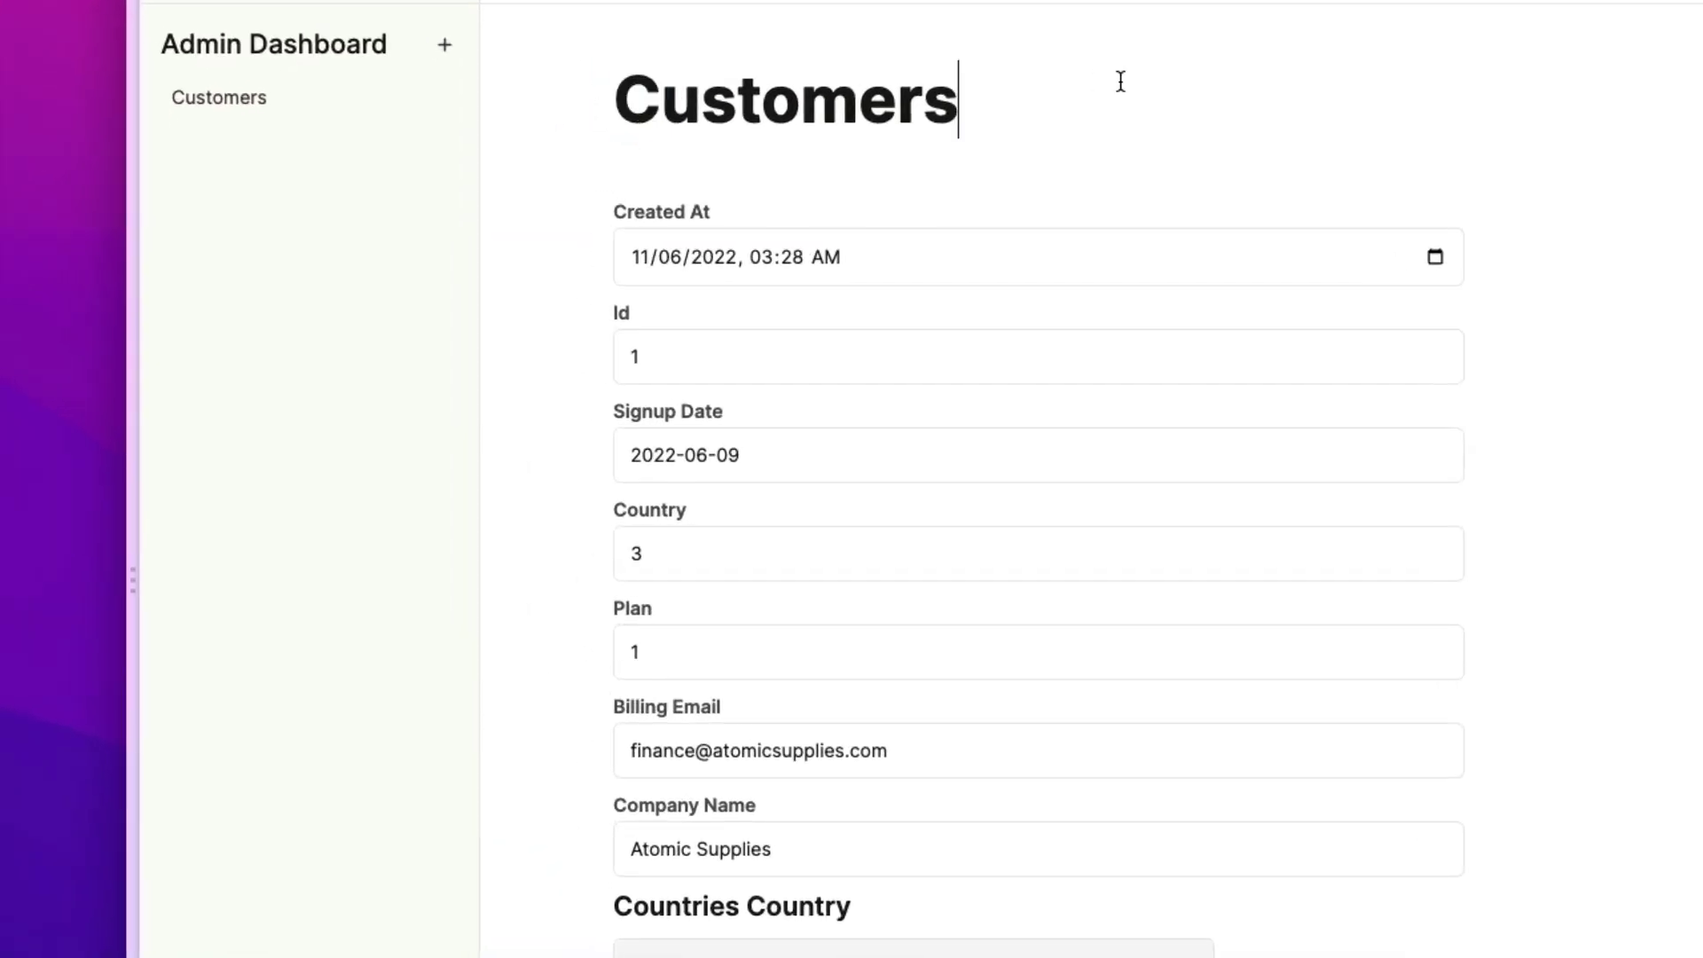
key(BackSpace)
click(523, 224)
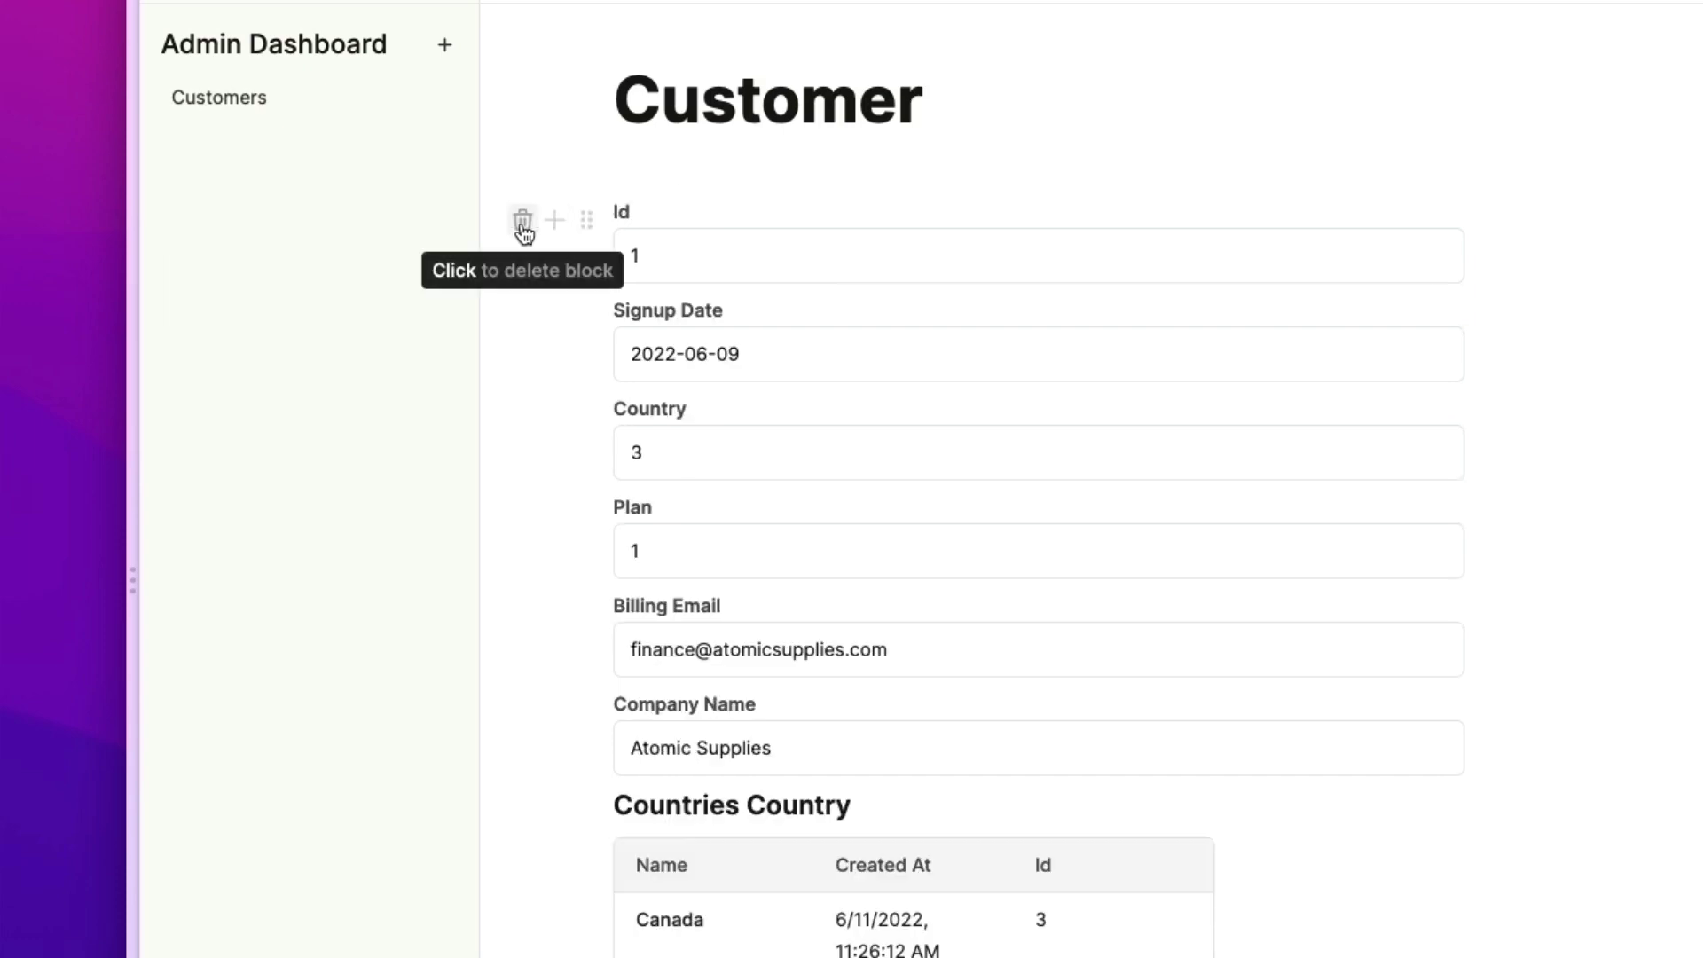
click(522, 223)
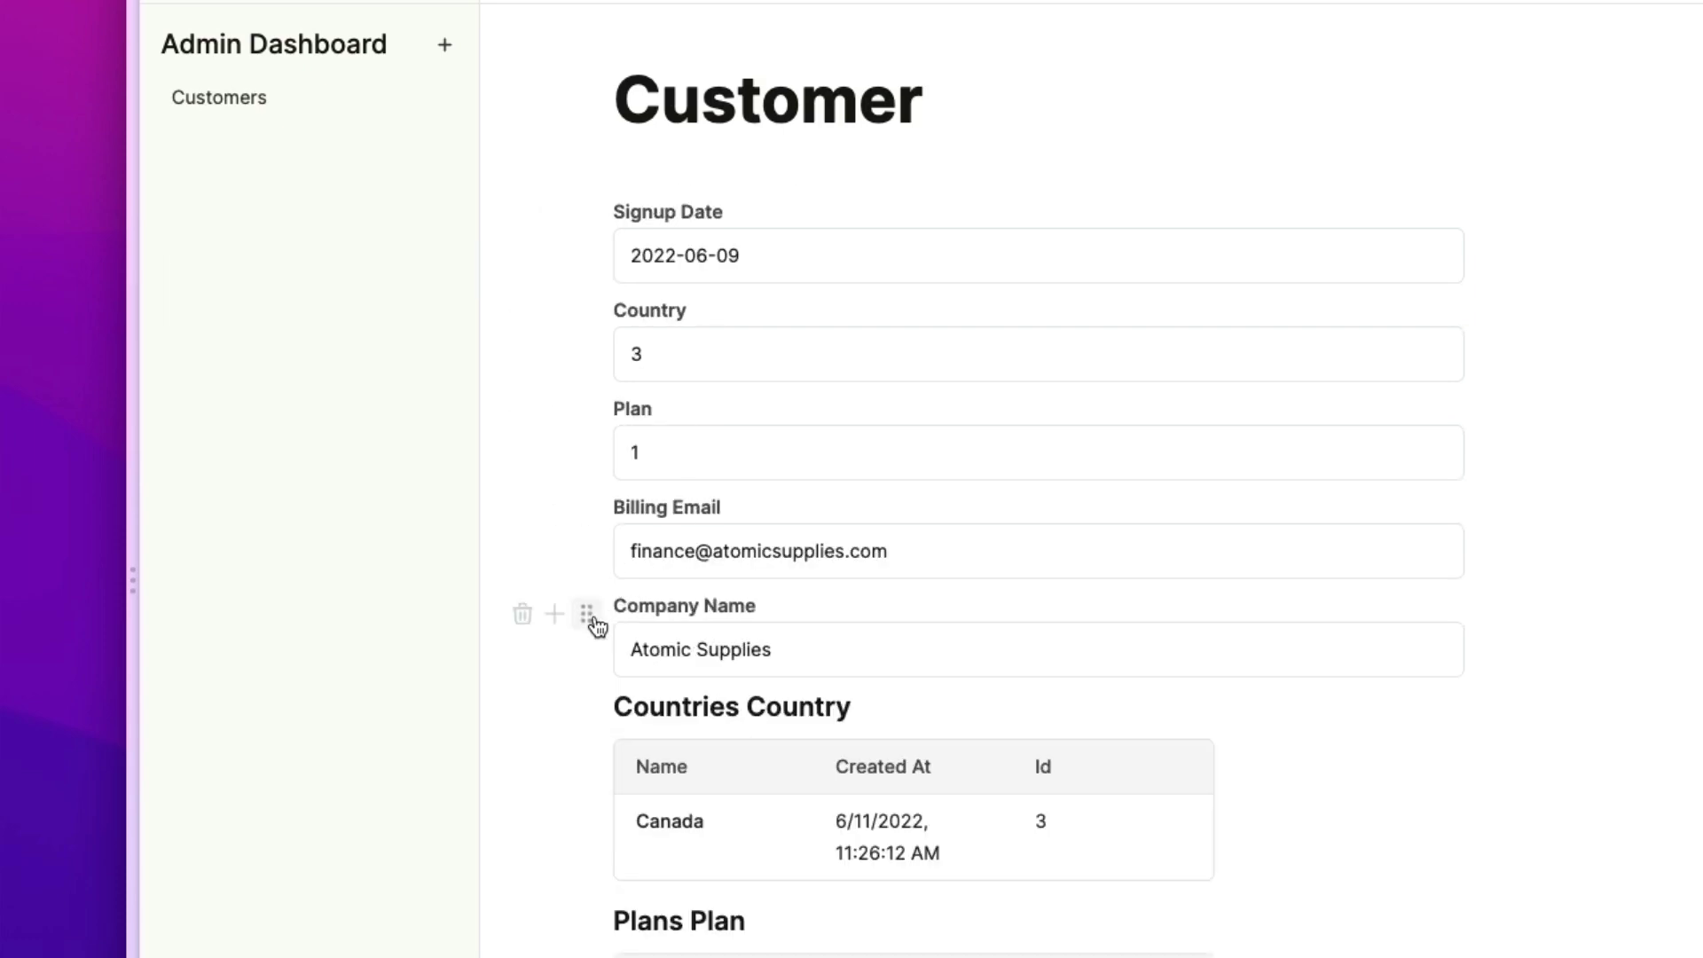
Move Company Name and then Billing Email to the top of the form
drag(587, 613, 583, 229)
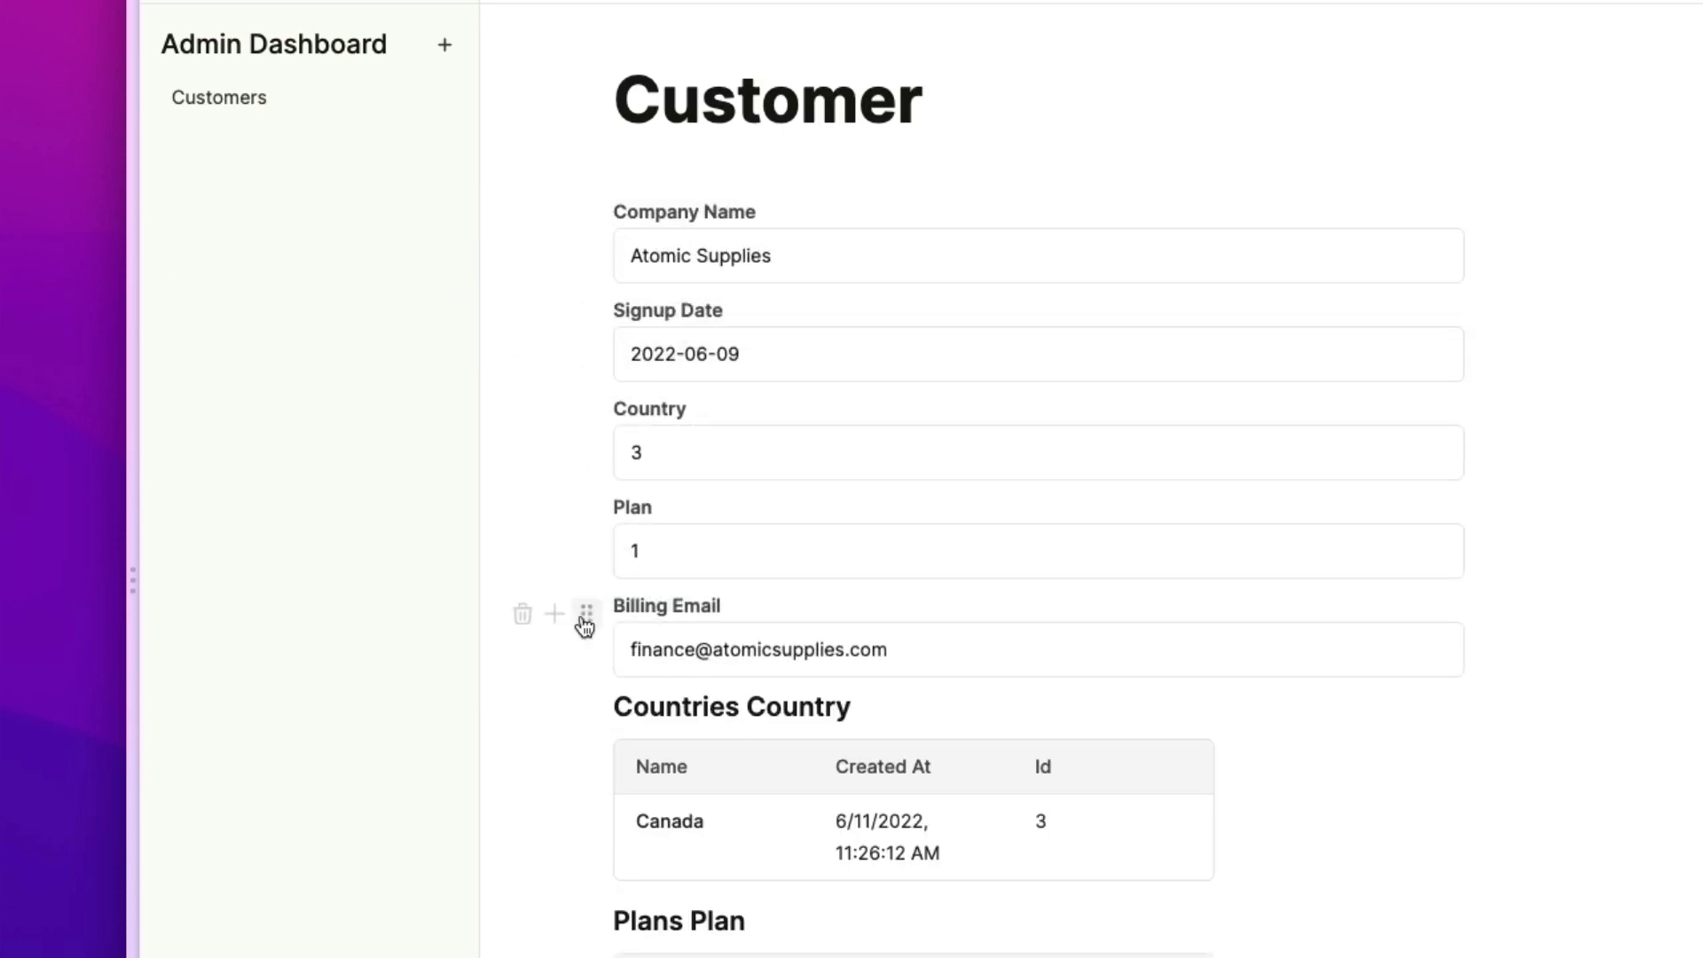
drag(586, 628, 589, 317)
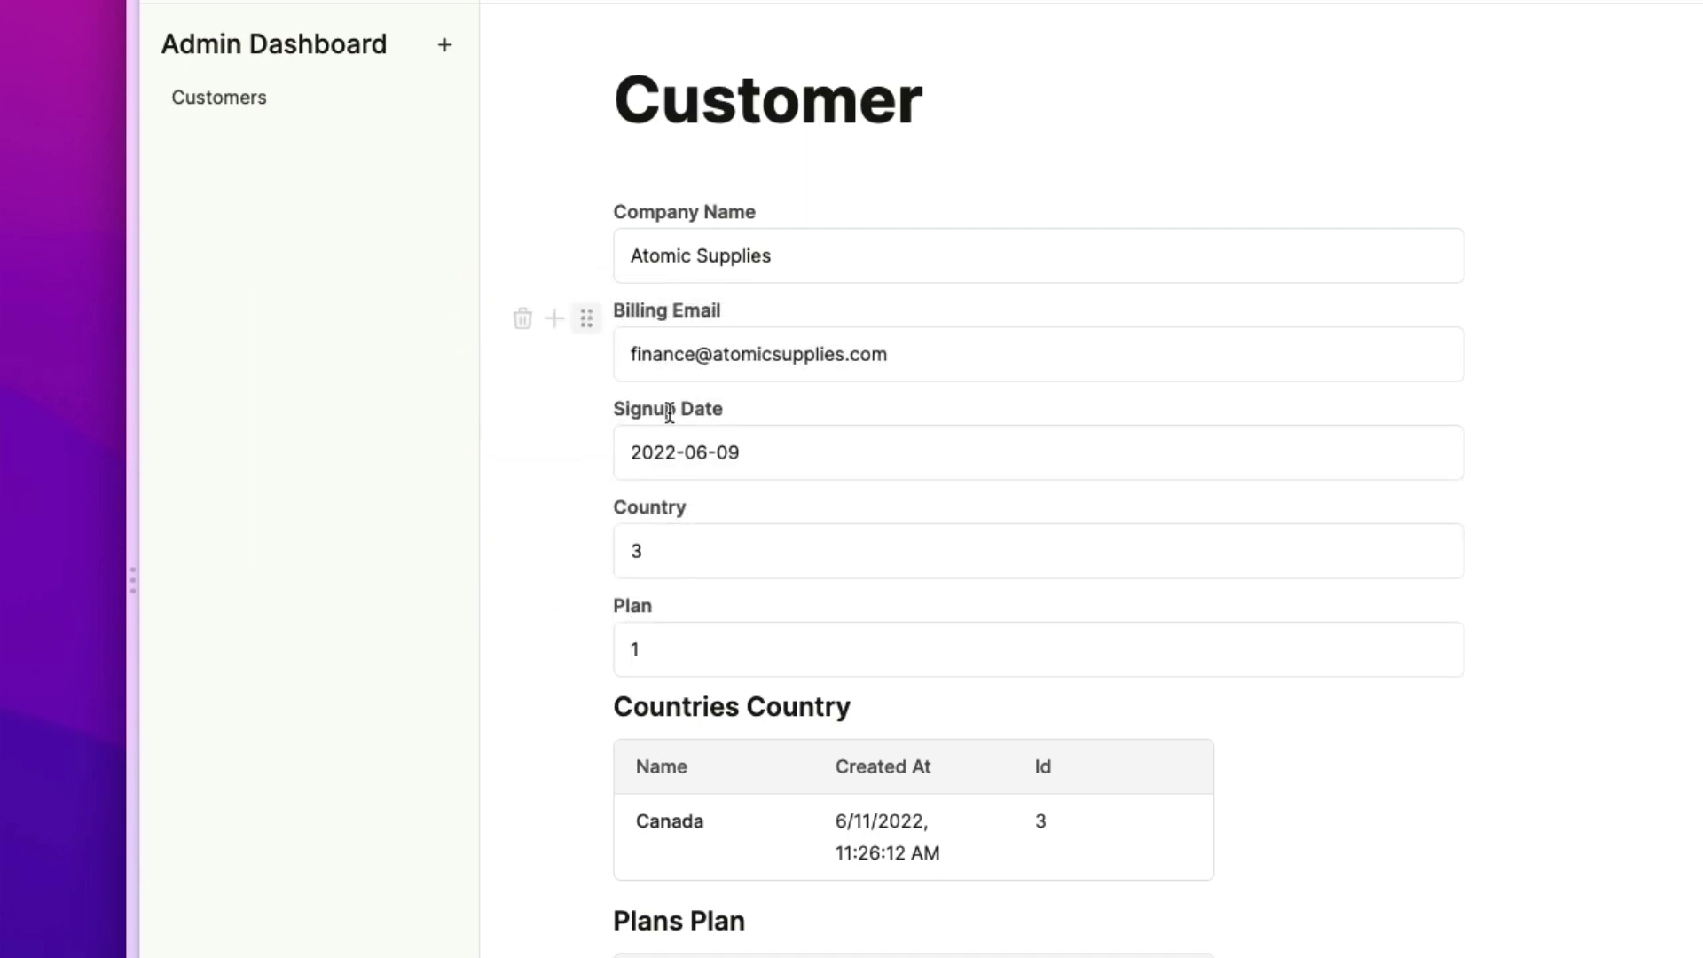
scroll(798, 568, down, 3)
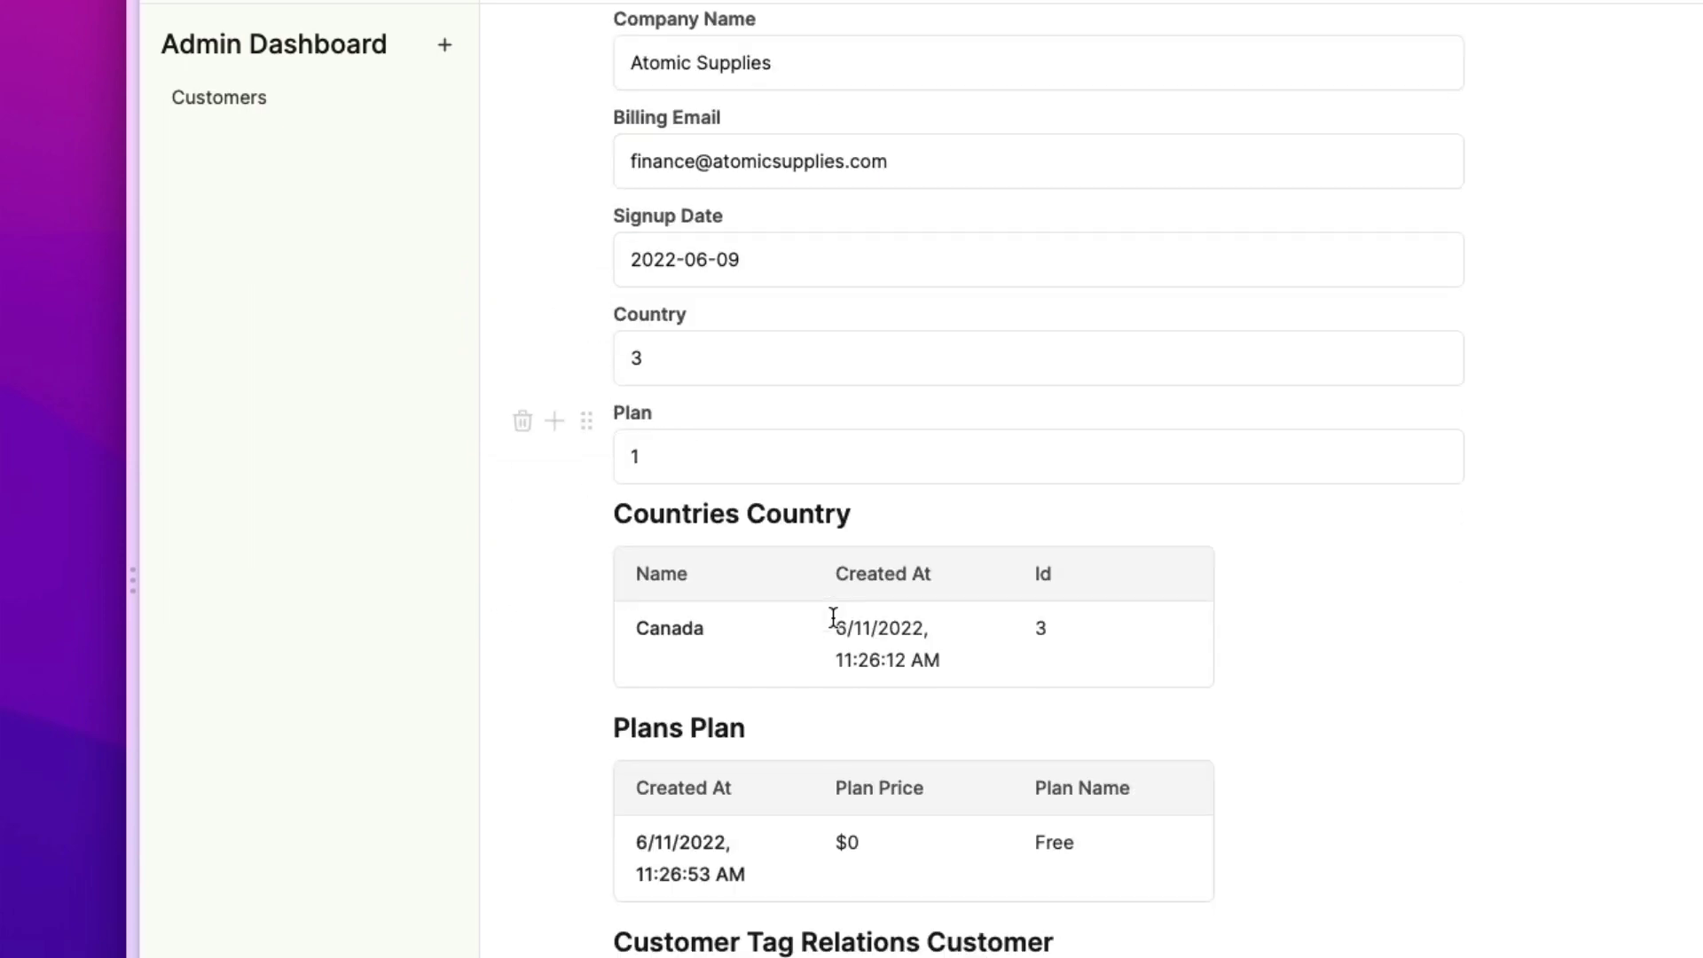
Add a divider below the Plan field and remove the leftover empty block
click(554, 420)
click(587, 578)
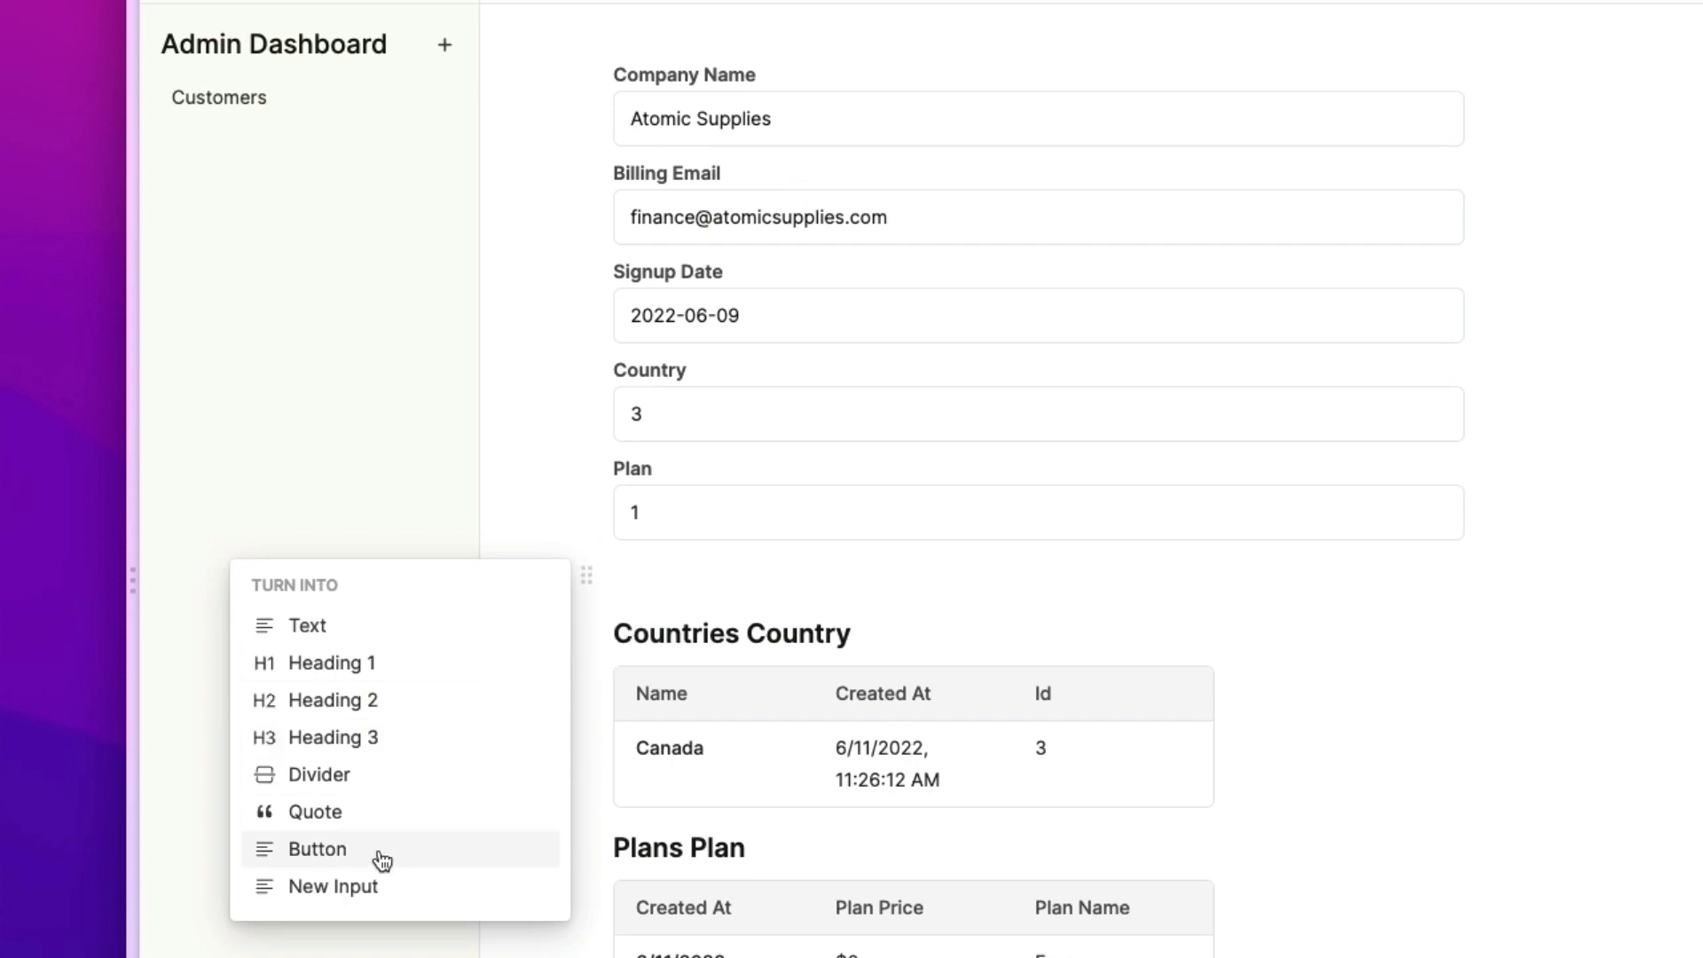
click(390, 780)
scroll(390, 785, down, 1)
click(522, 574)
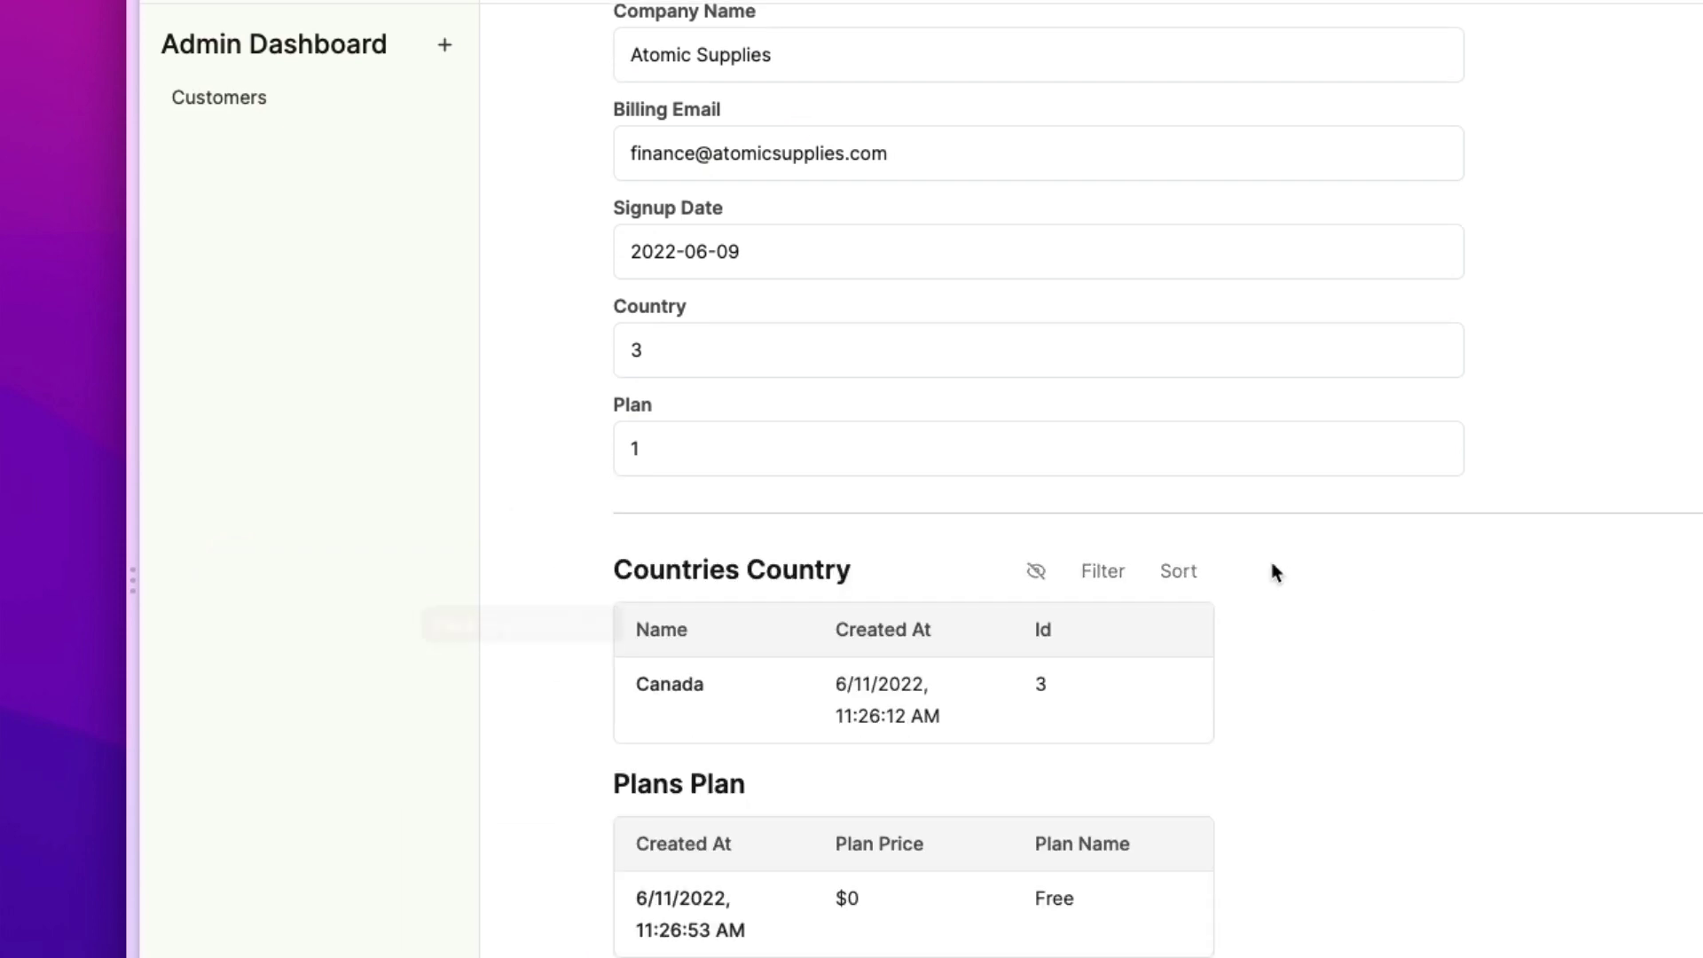
Rename the Countries table 'Country', hide its Created At and Id columns, and widen it to full width
triple_click(837, 497)
text(Country)
click(1035, 494)
click(1030, 609)
click(834, 642)
click(1065, 618)
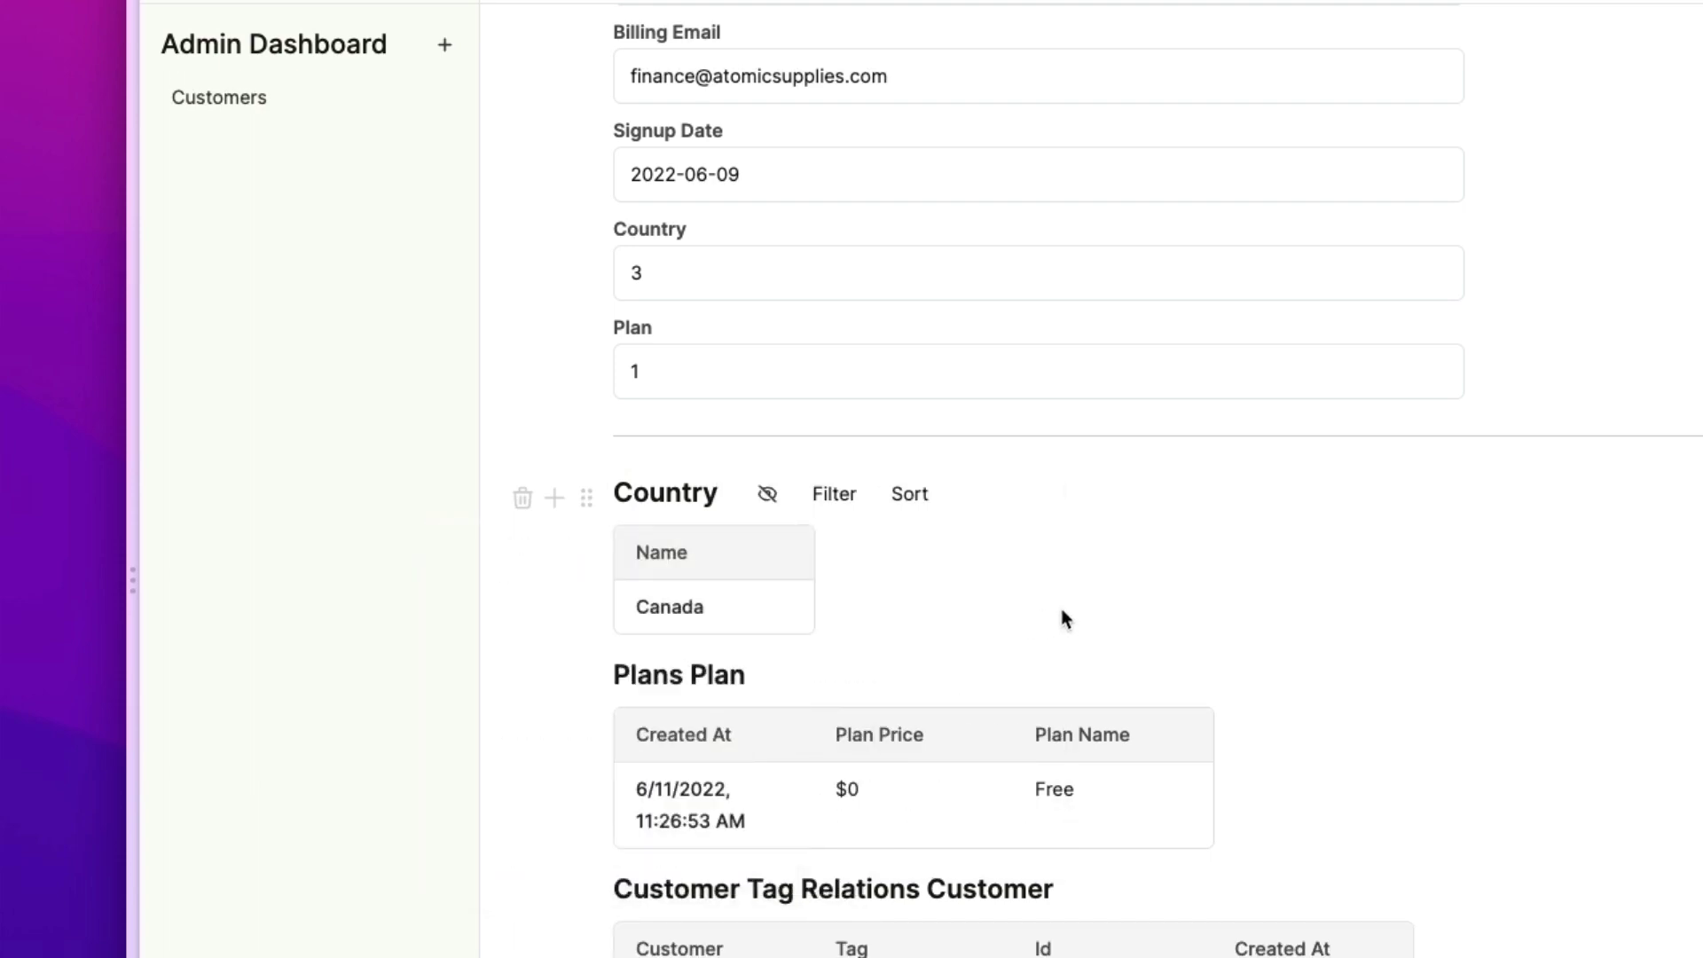
drag(814, 569, 1458, 569)
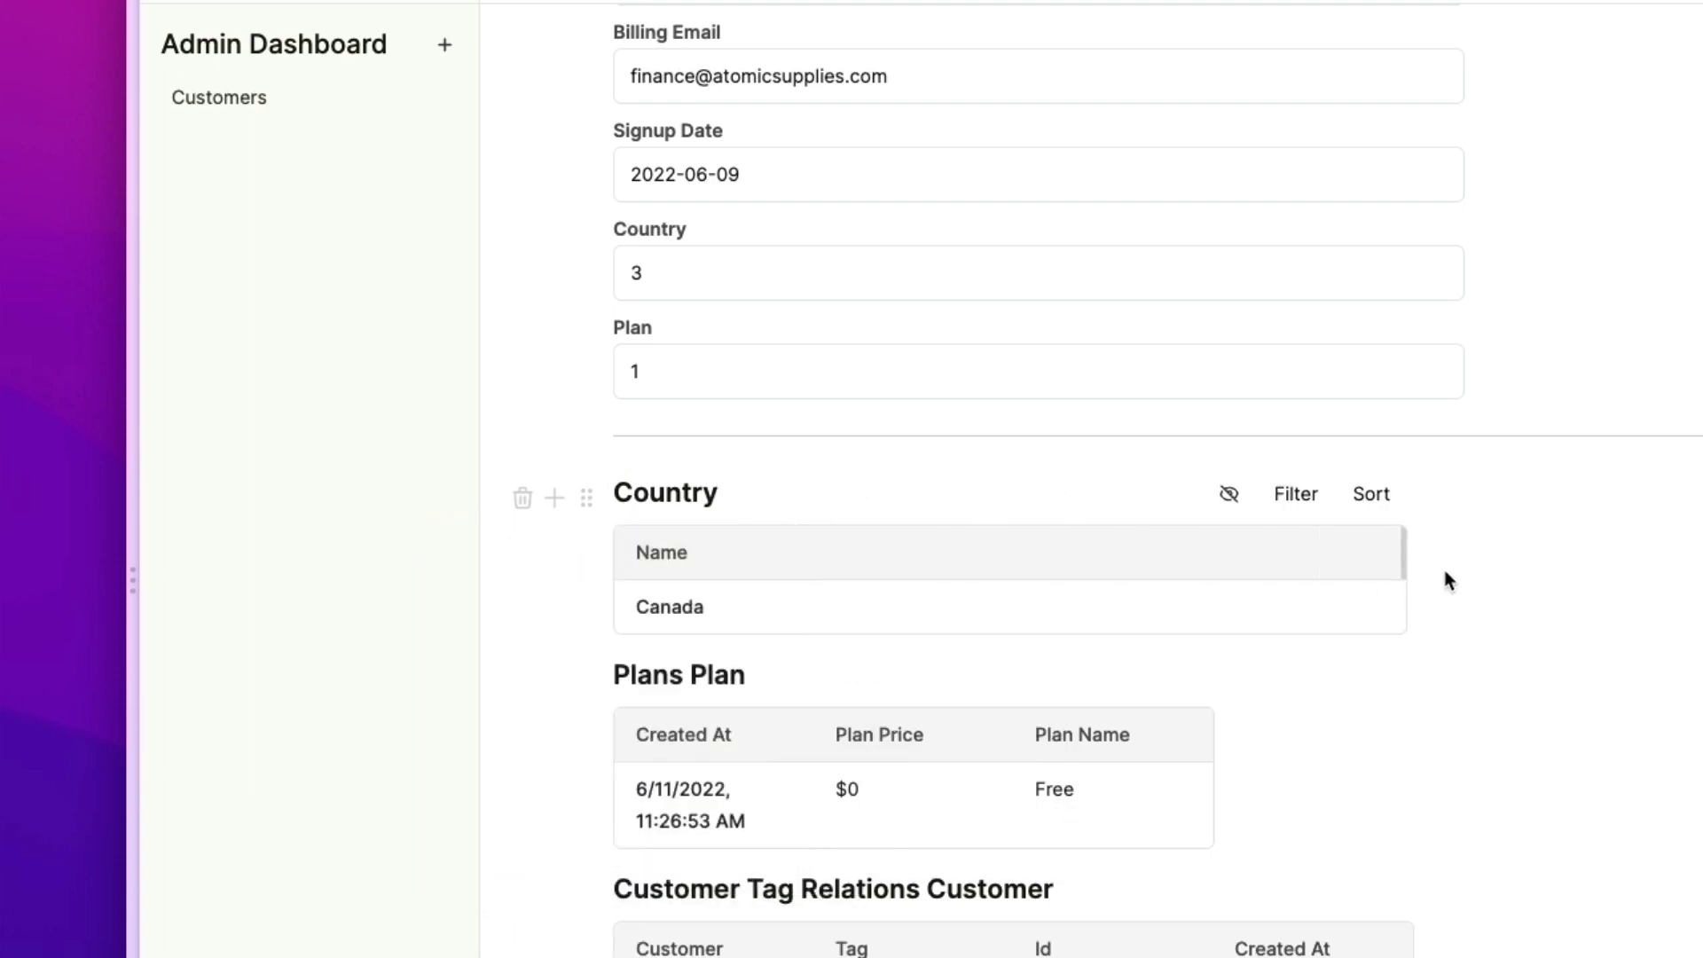
Rename the Plans table 'Plan', hide Created At, put Plan Name before Plan Price, and widen both columns
triple_click(678, 674)
text(Plan)
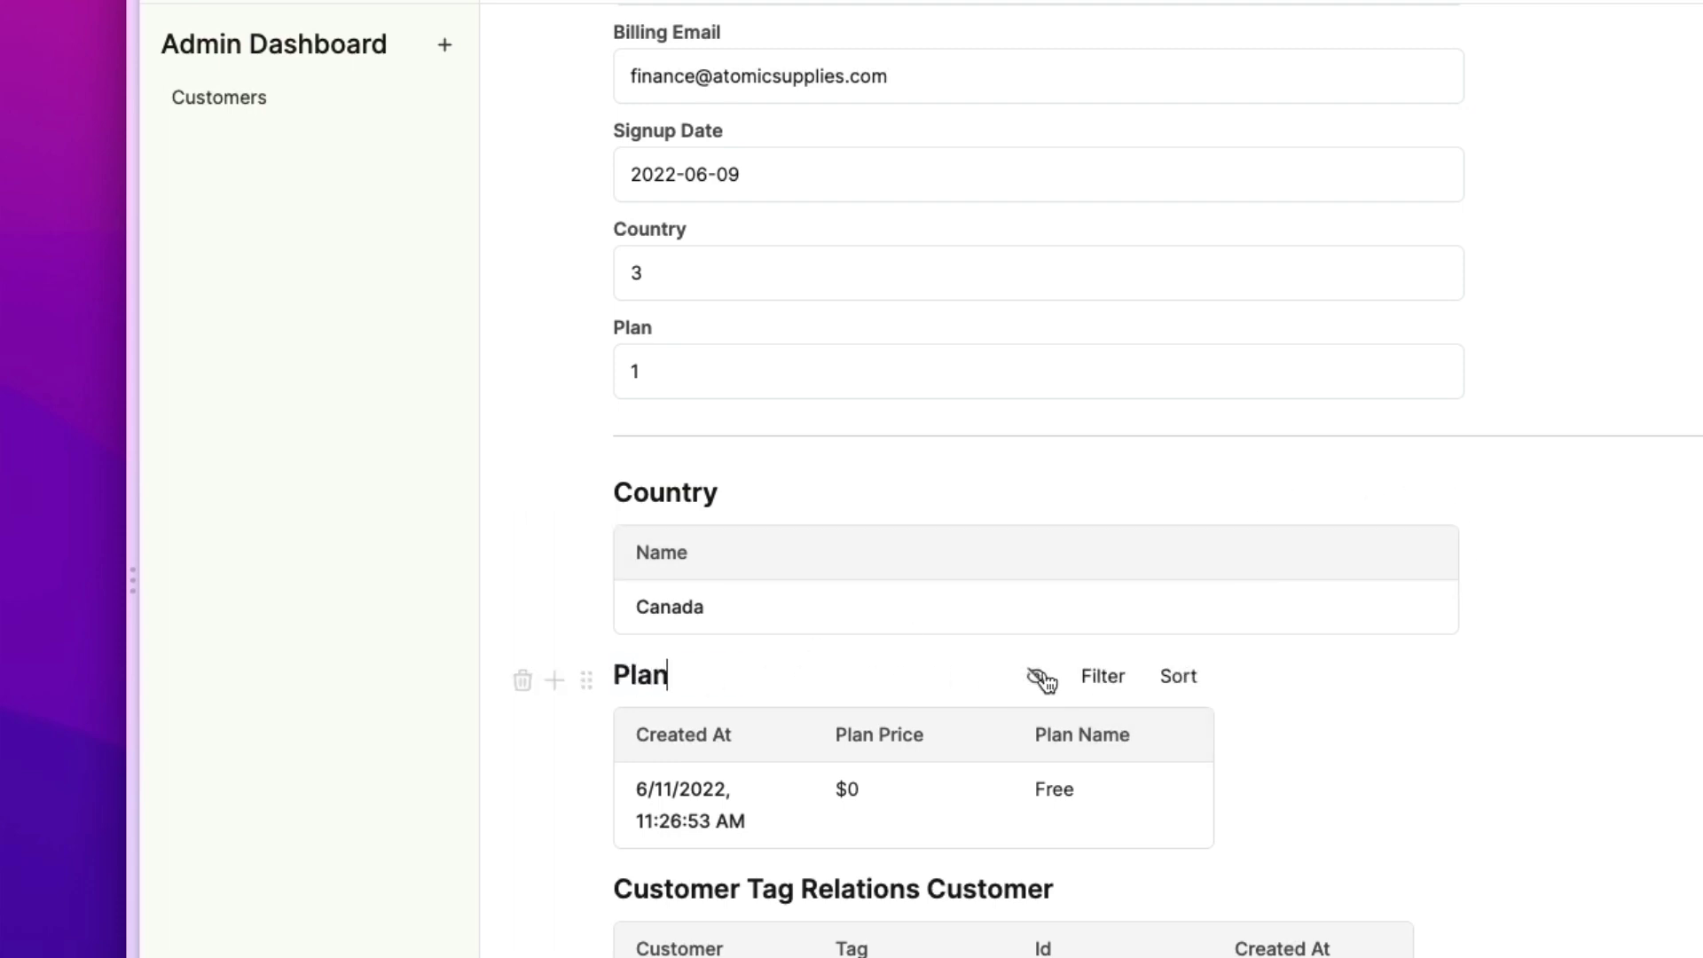
click(1036, 676)
click(1029, 791)
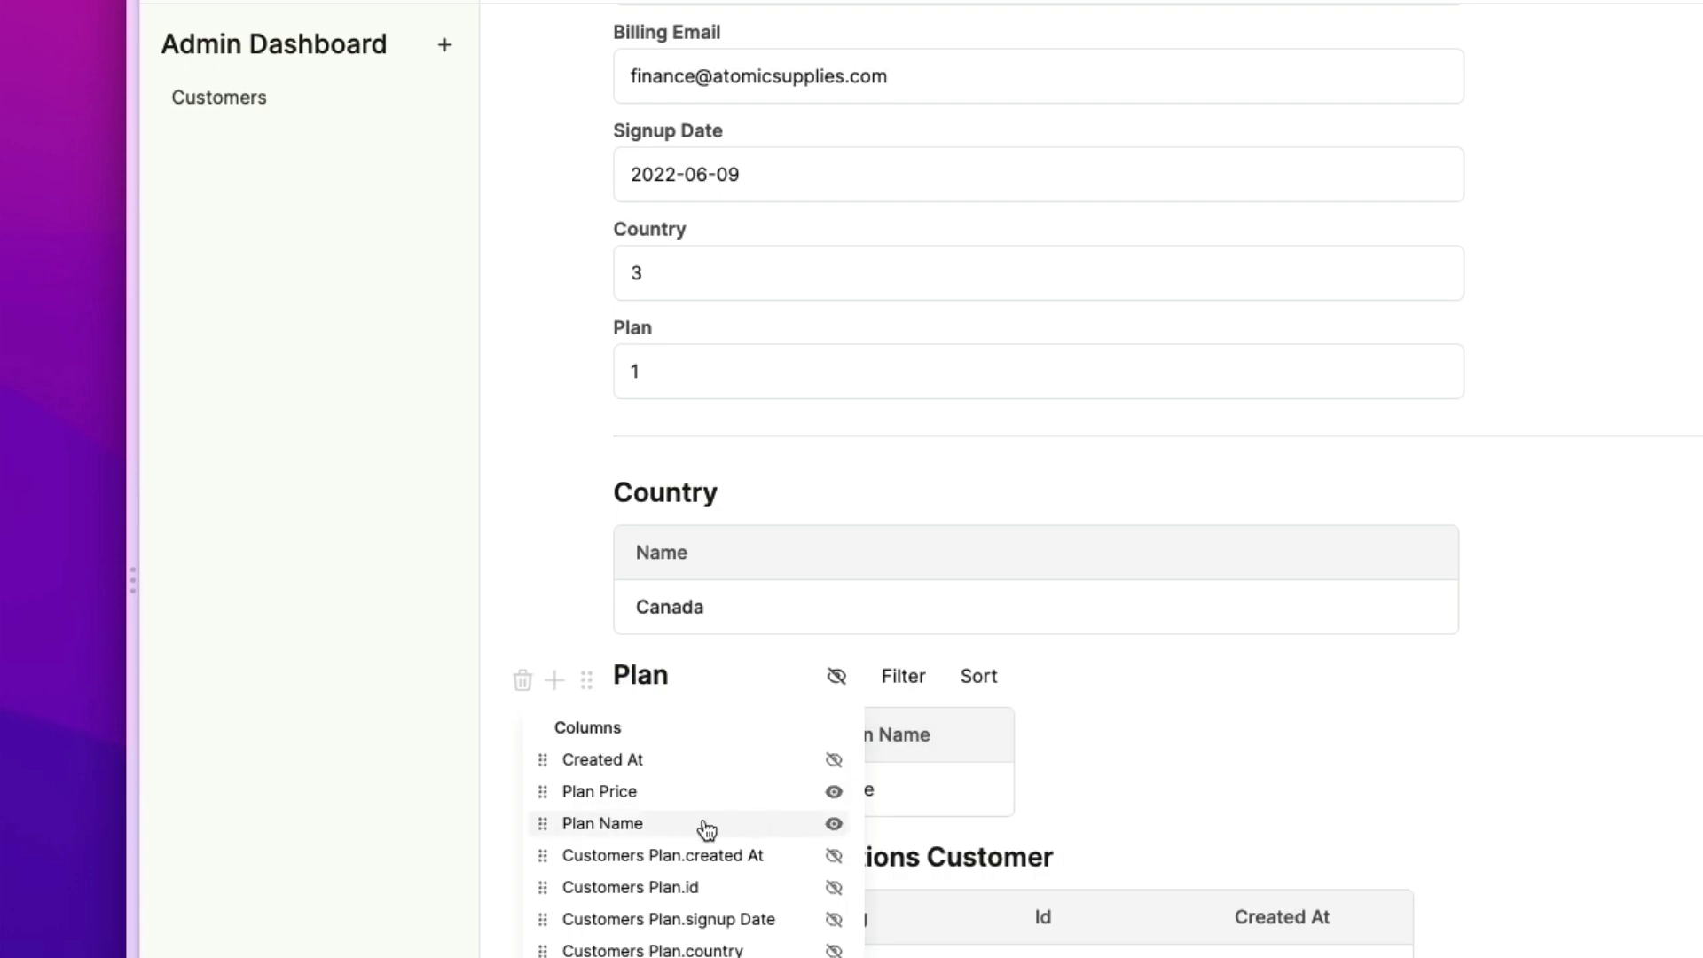
drag(700, 823, 704, 780)
click(1077, 717)
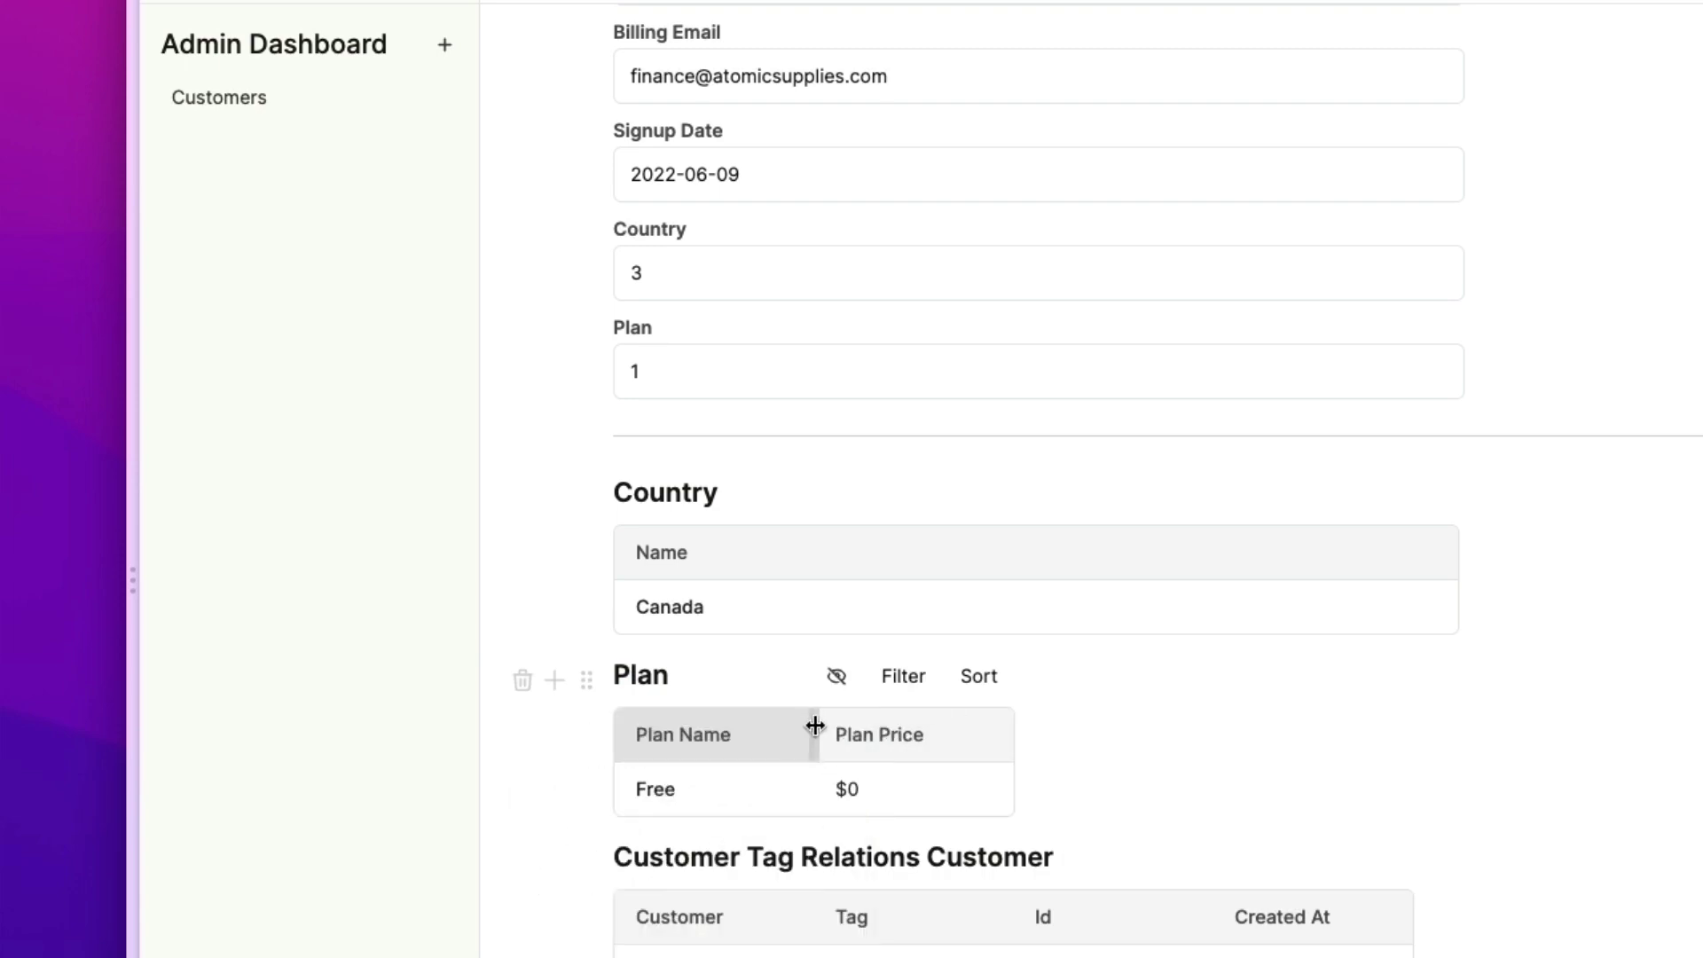
drag(814, 725, 1008, 734)
drag(1200, 734, 1459, 746)
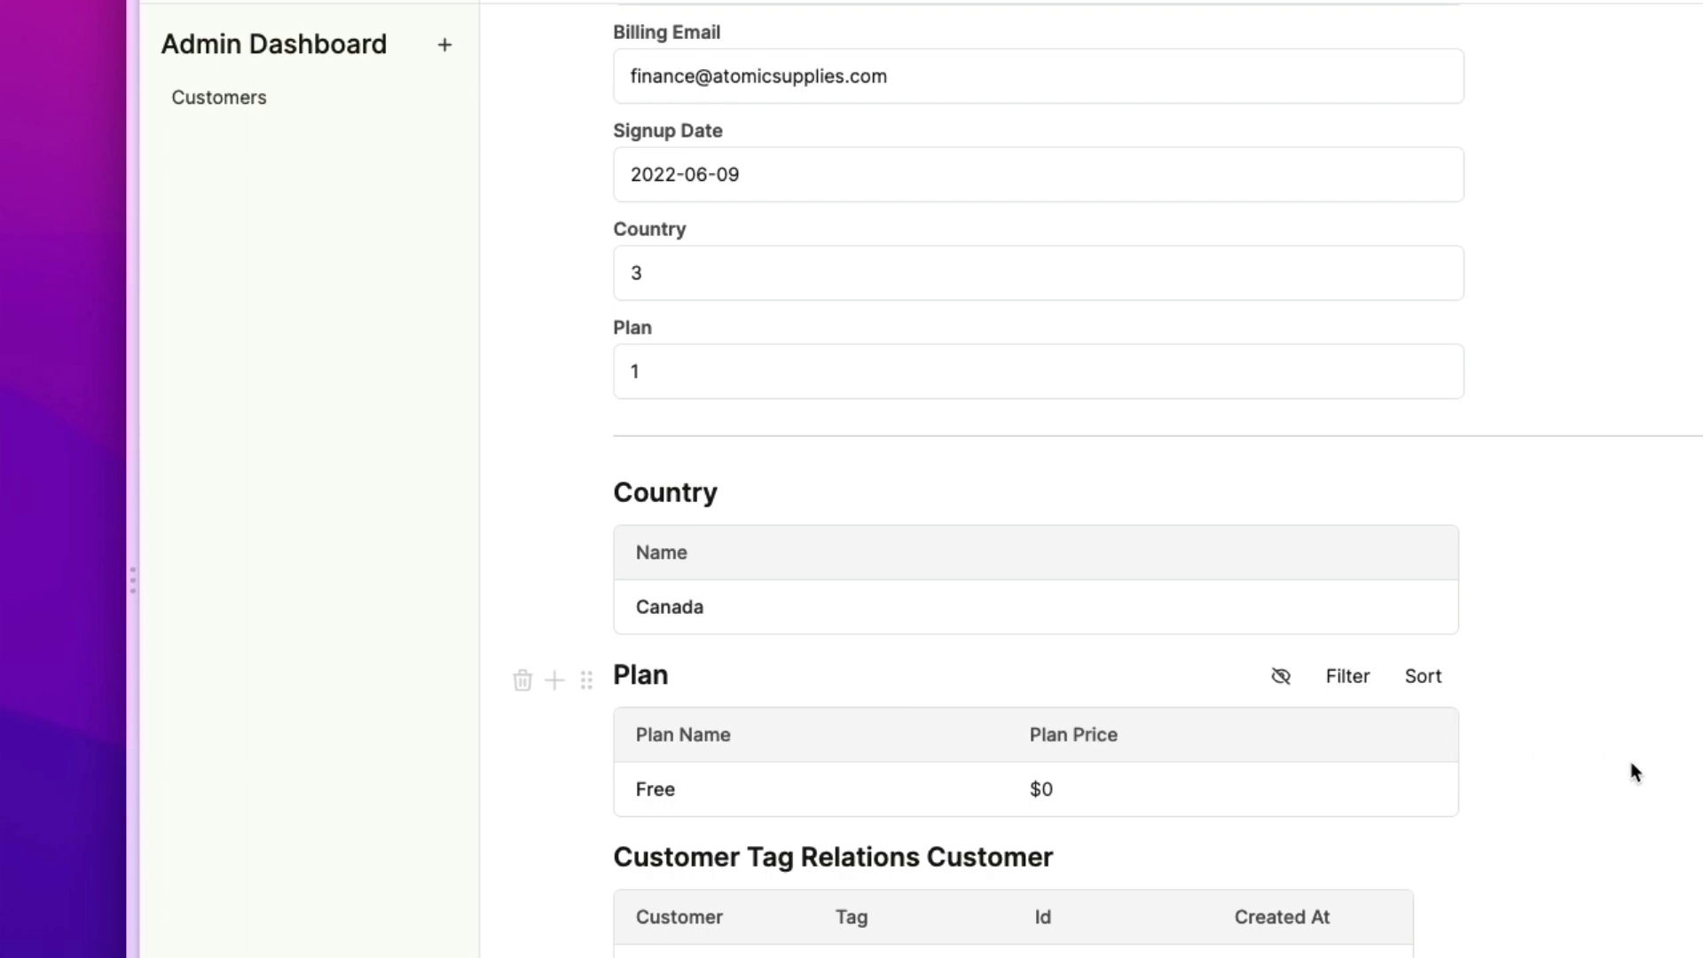
Delete the Customer Tag Relations and Teammembers Company tables
scroll(1631, 767, down, 5)
click(521, 652)
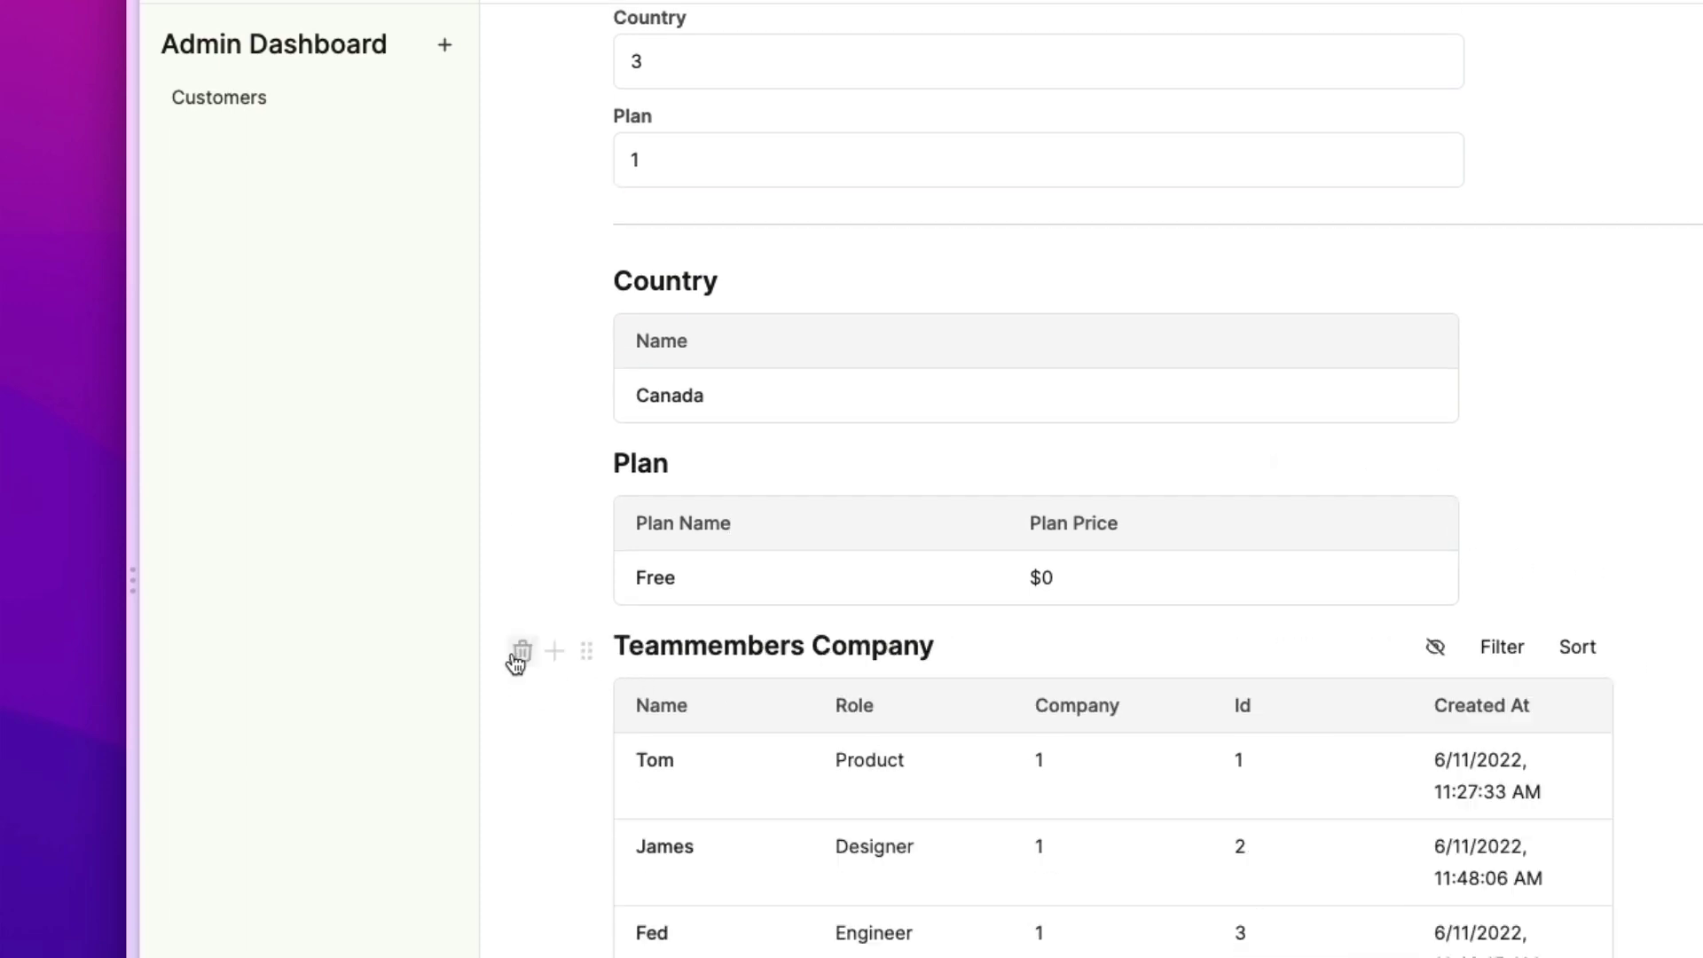
click(521, 652)
scroll(1038, 532, up, 2)
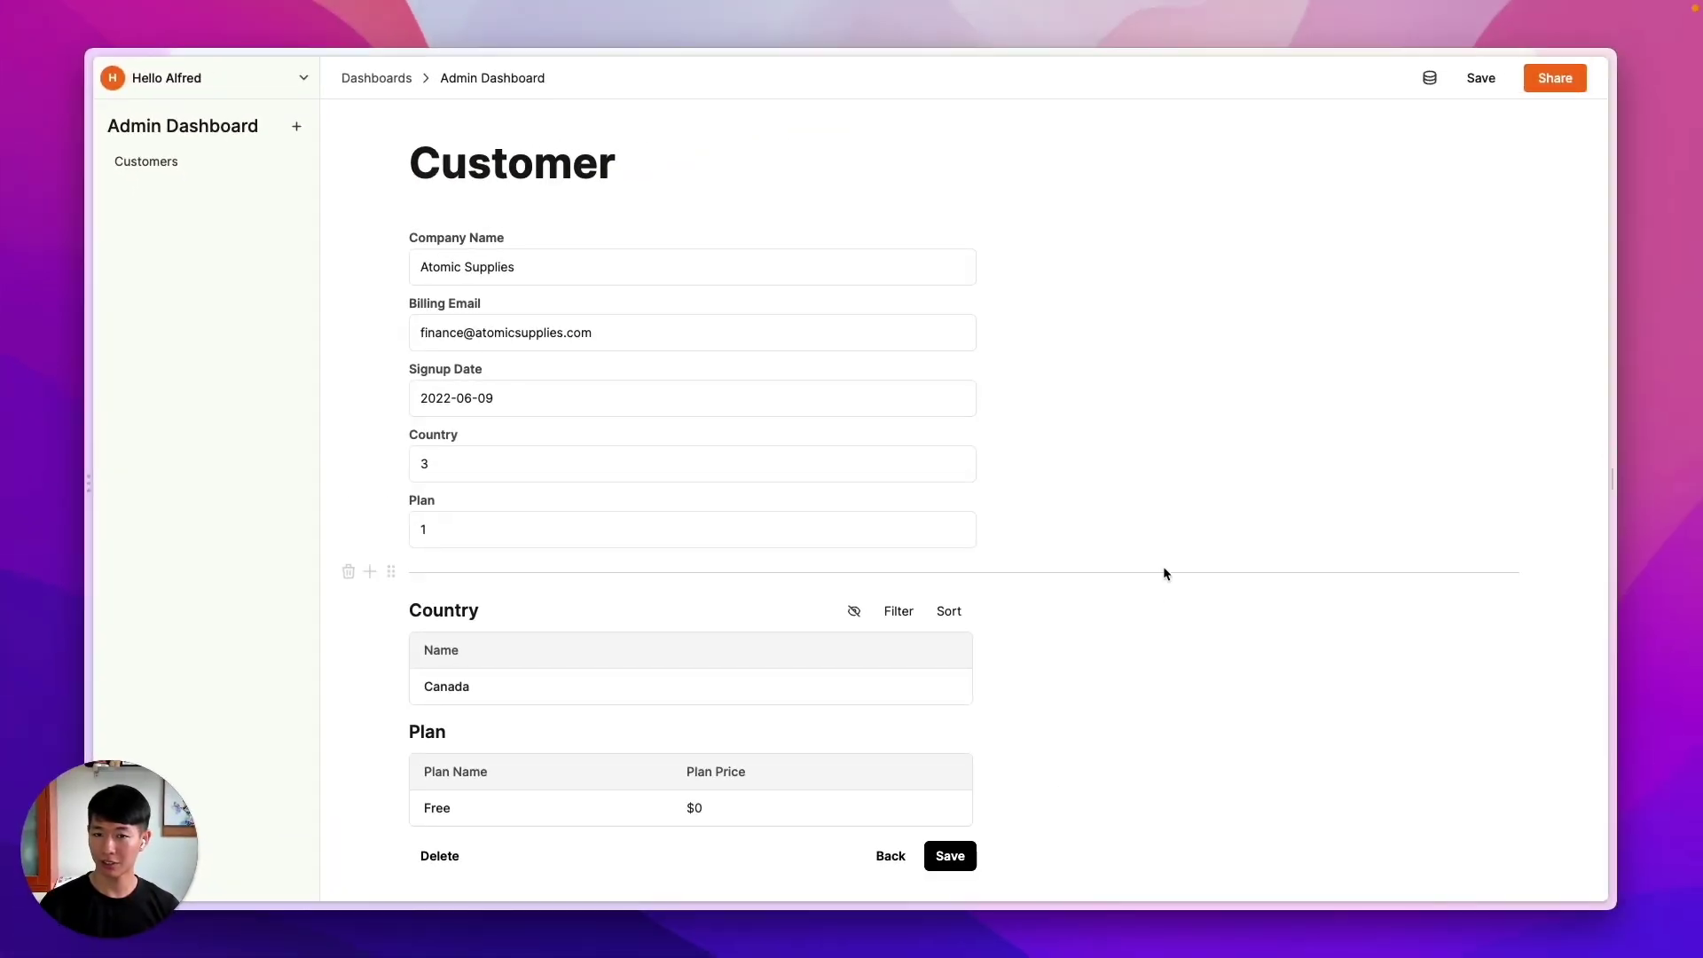
Open Concurrent Company's detail view to inspect the cleaned-up form, then go back to Customers
click(890, 856)
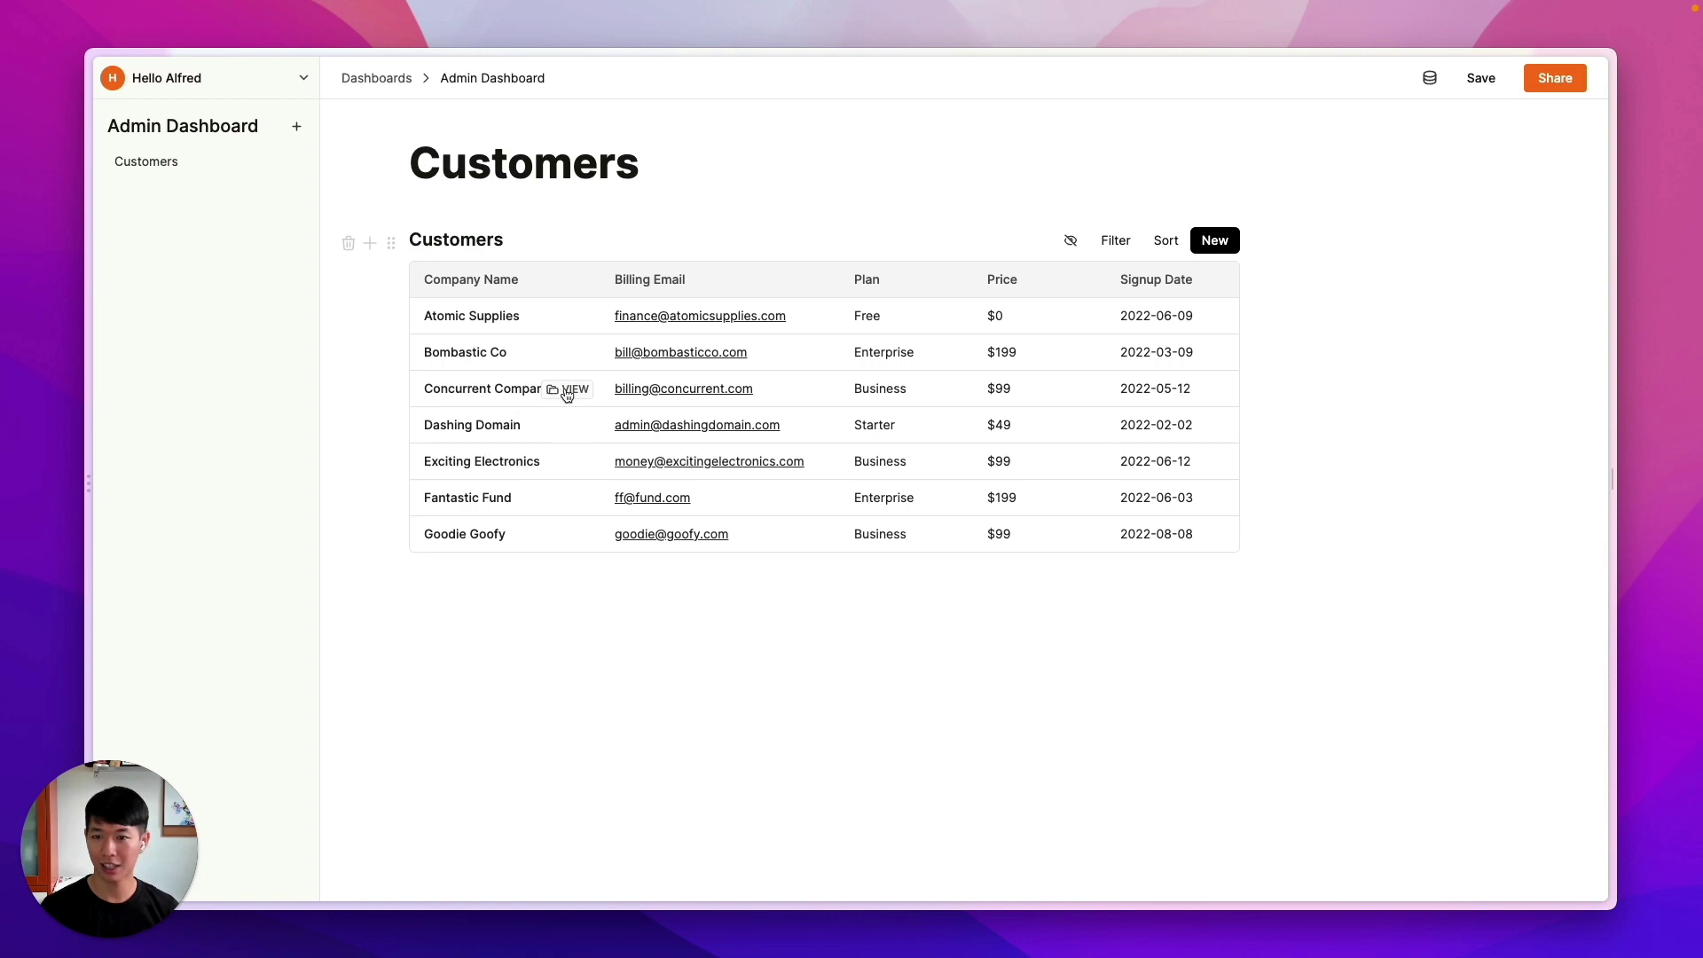
click(567, 391)
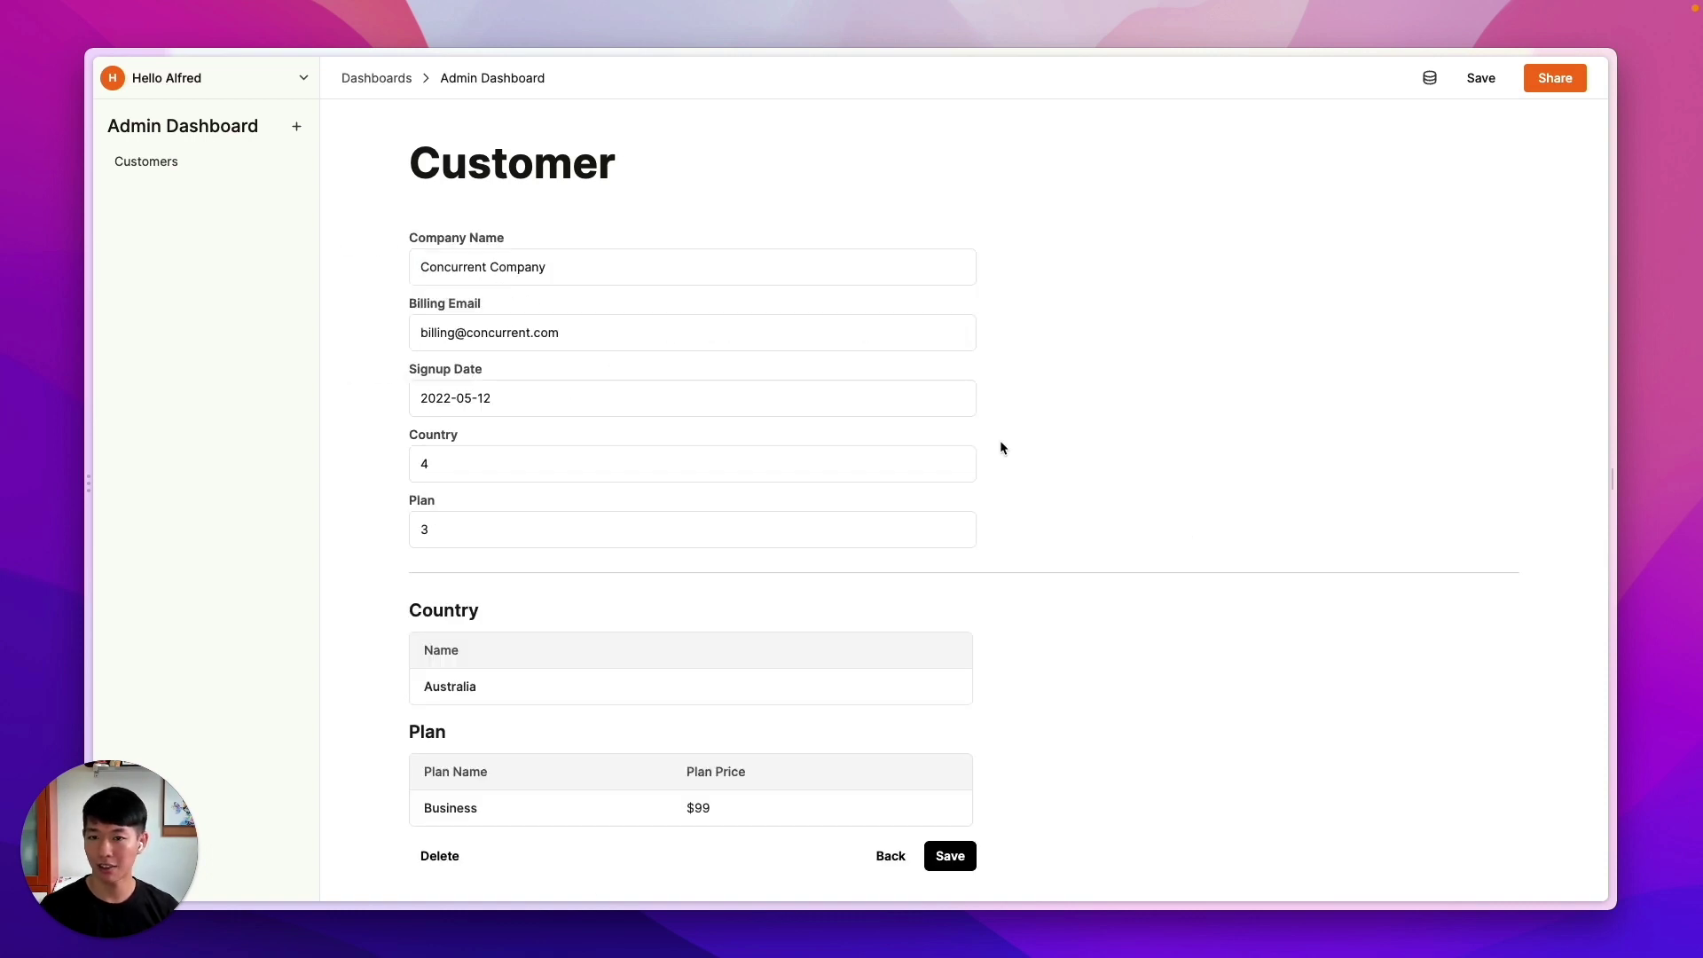
click(671, 282)
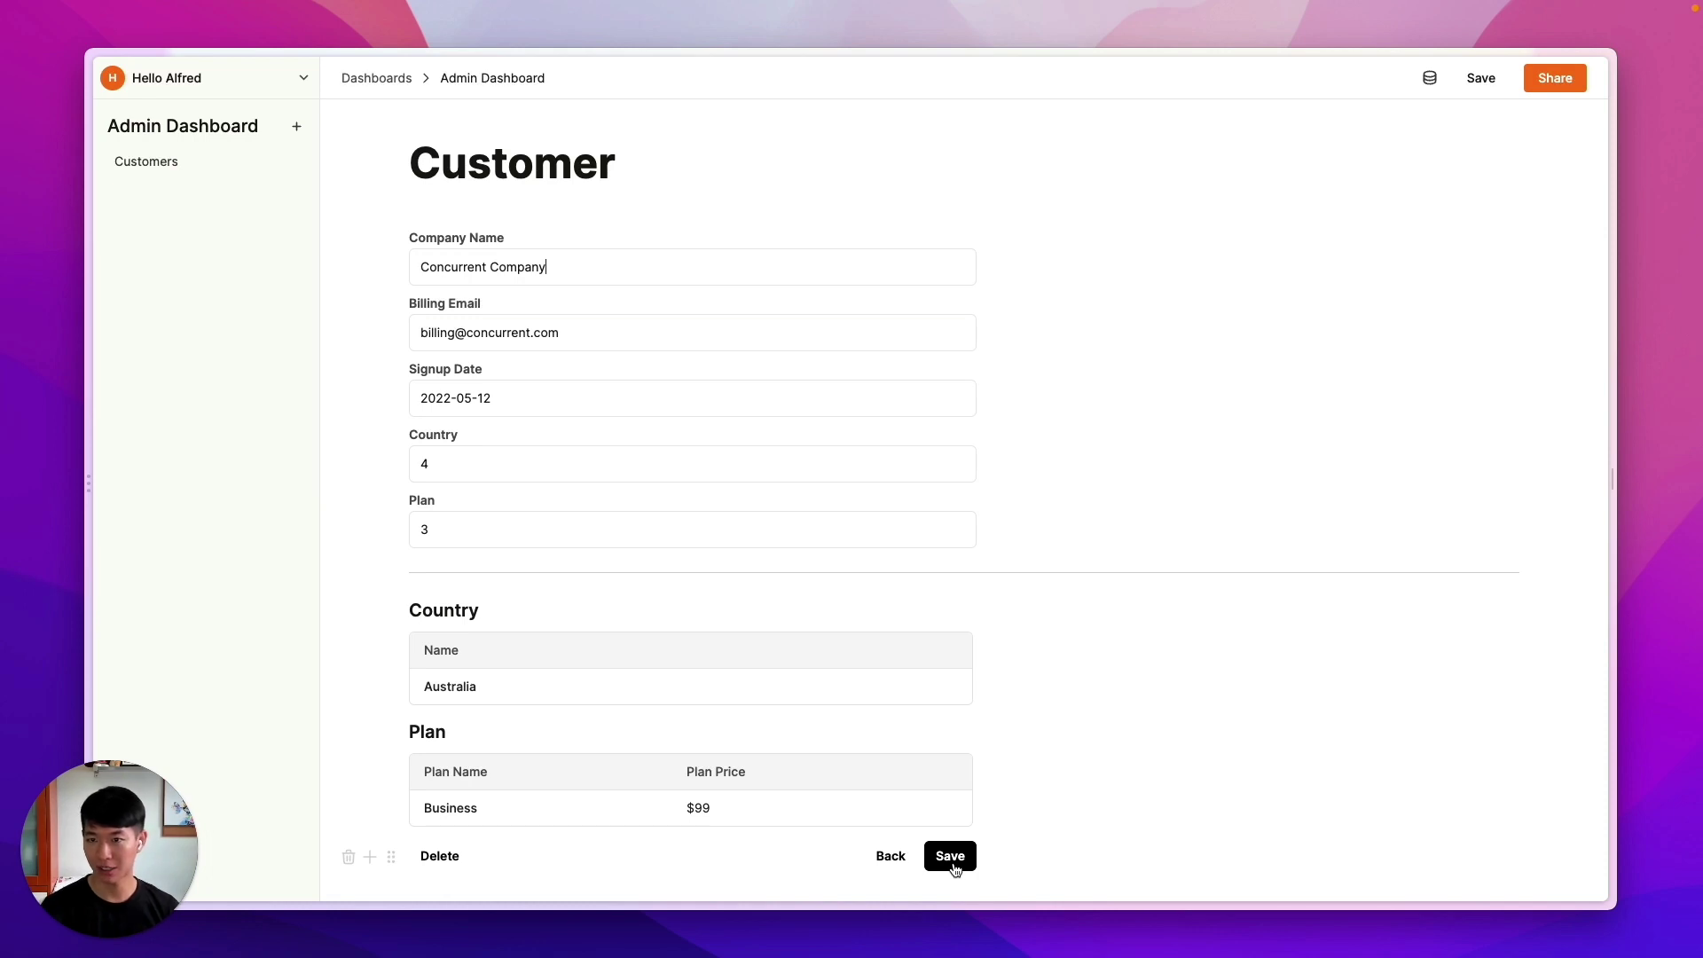
click(891, 857)
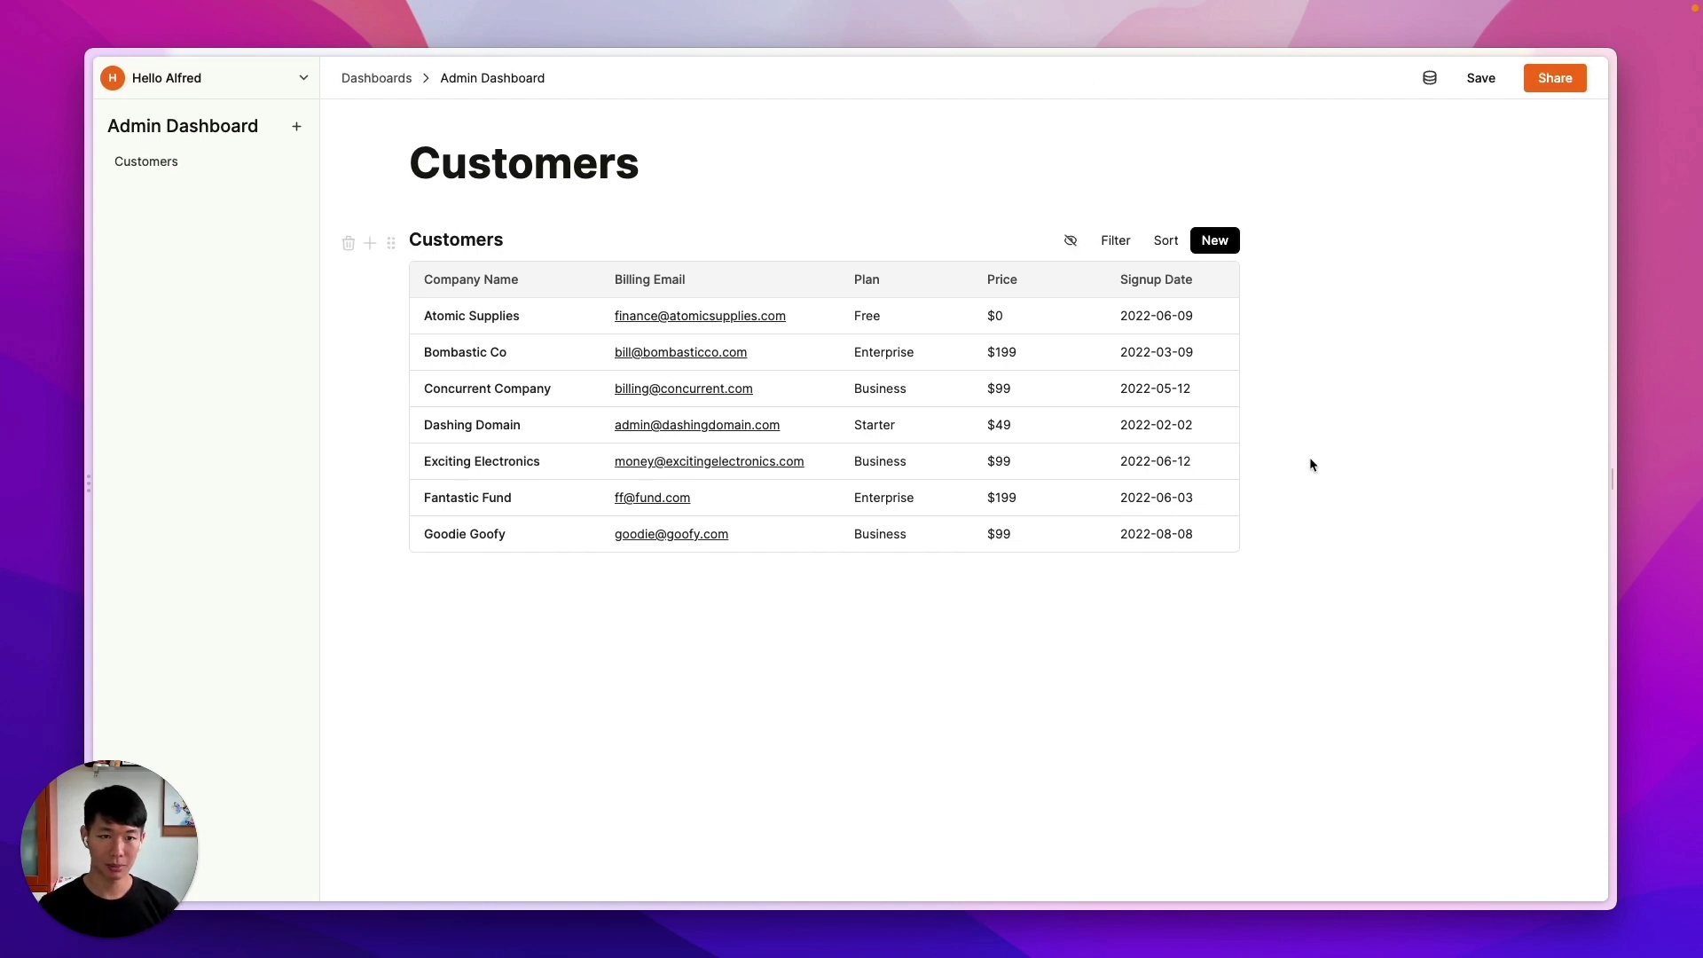
click(1554, 78)
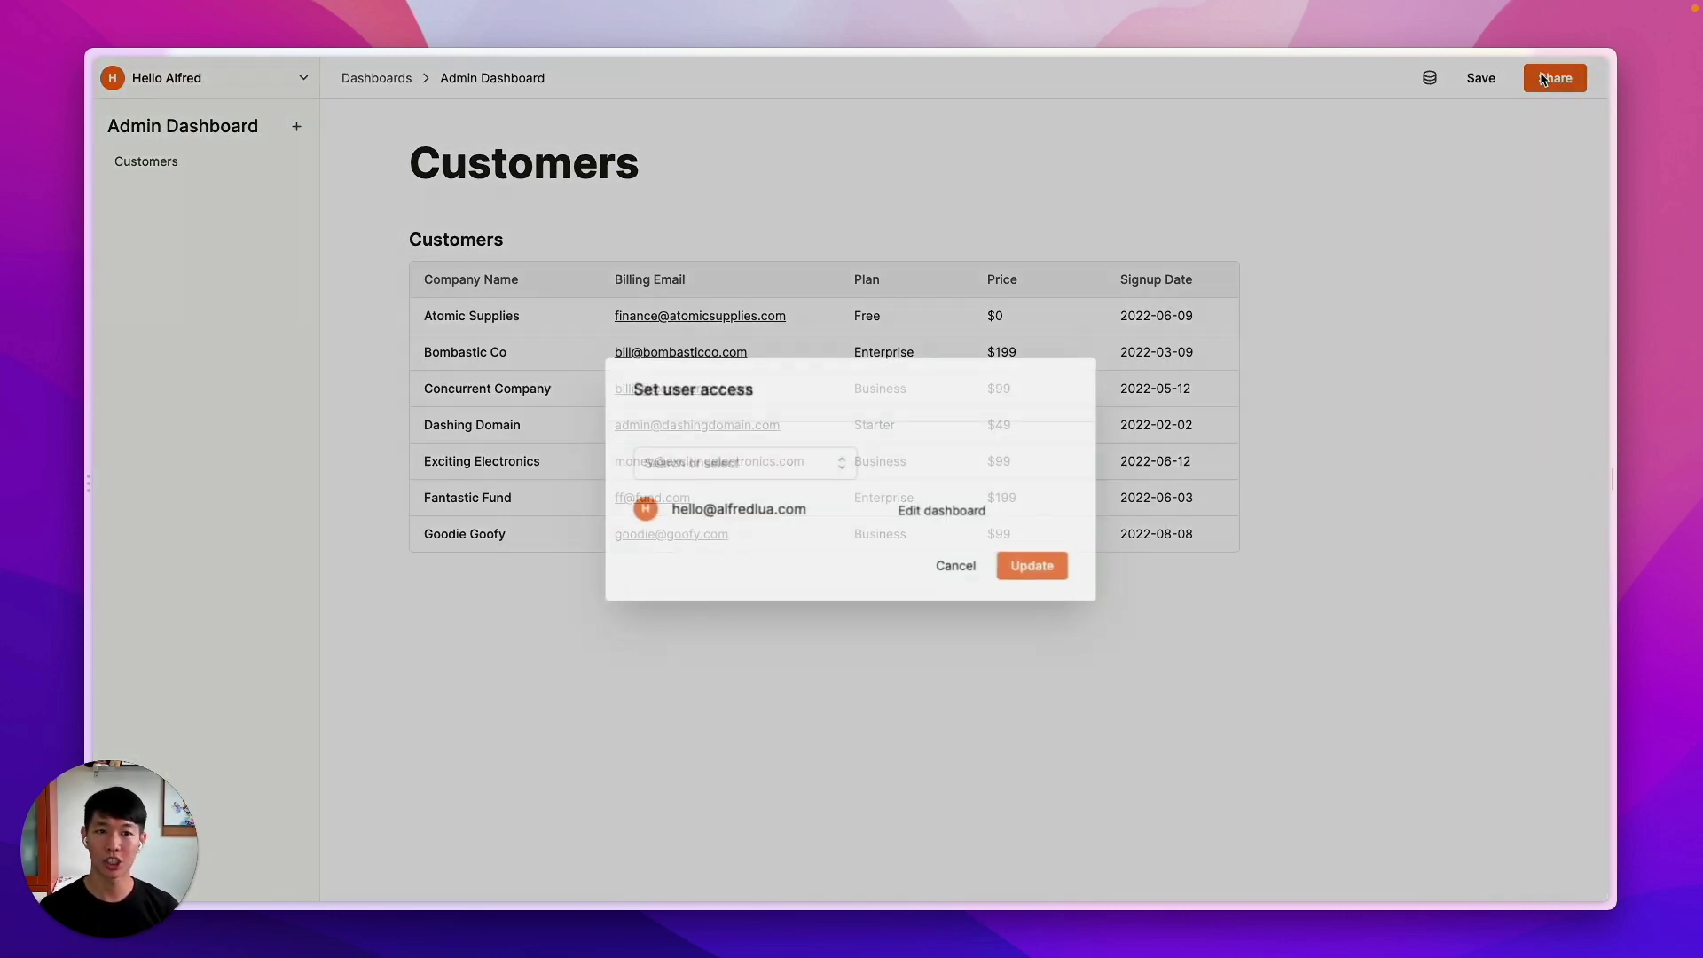
click(844, 463)
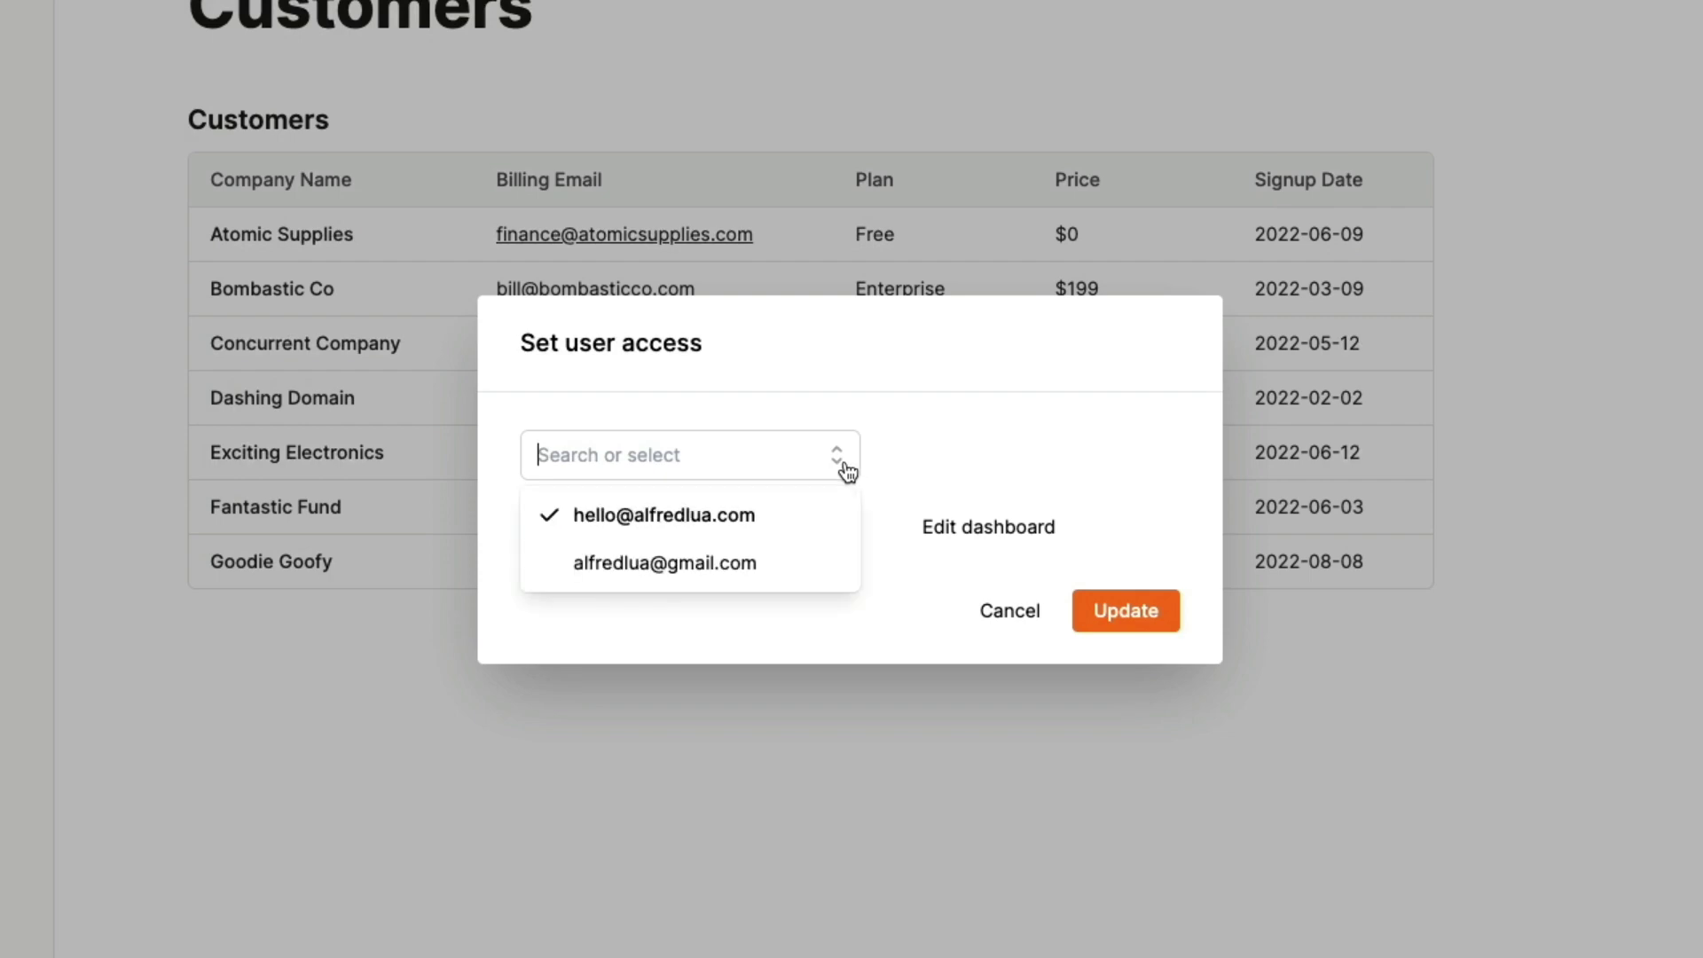
click(723, 568)
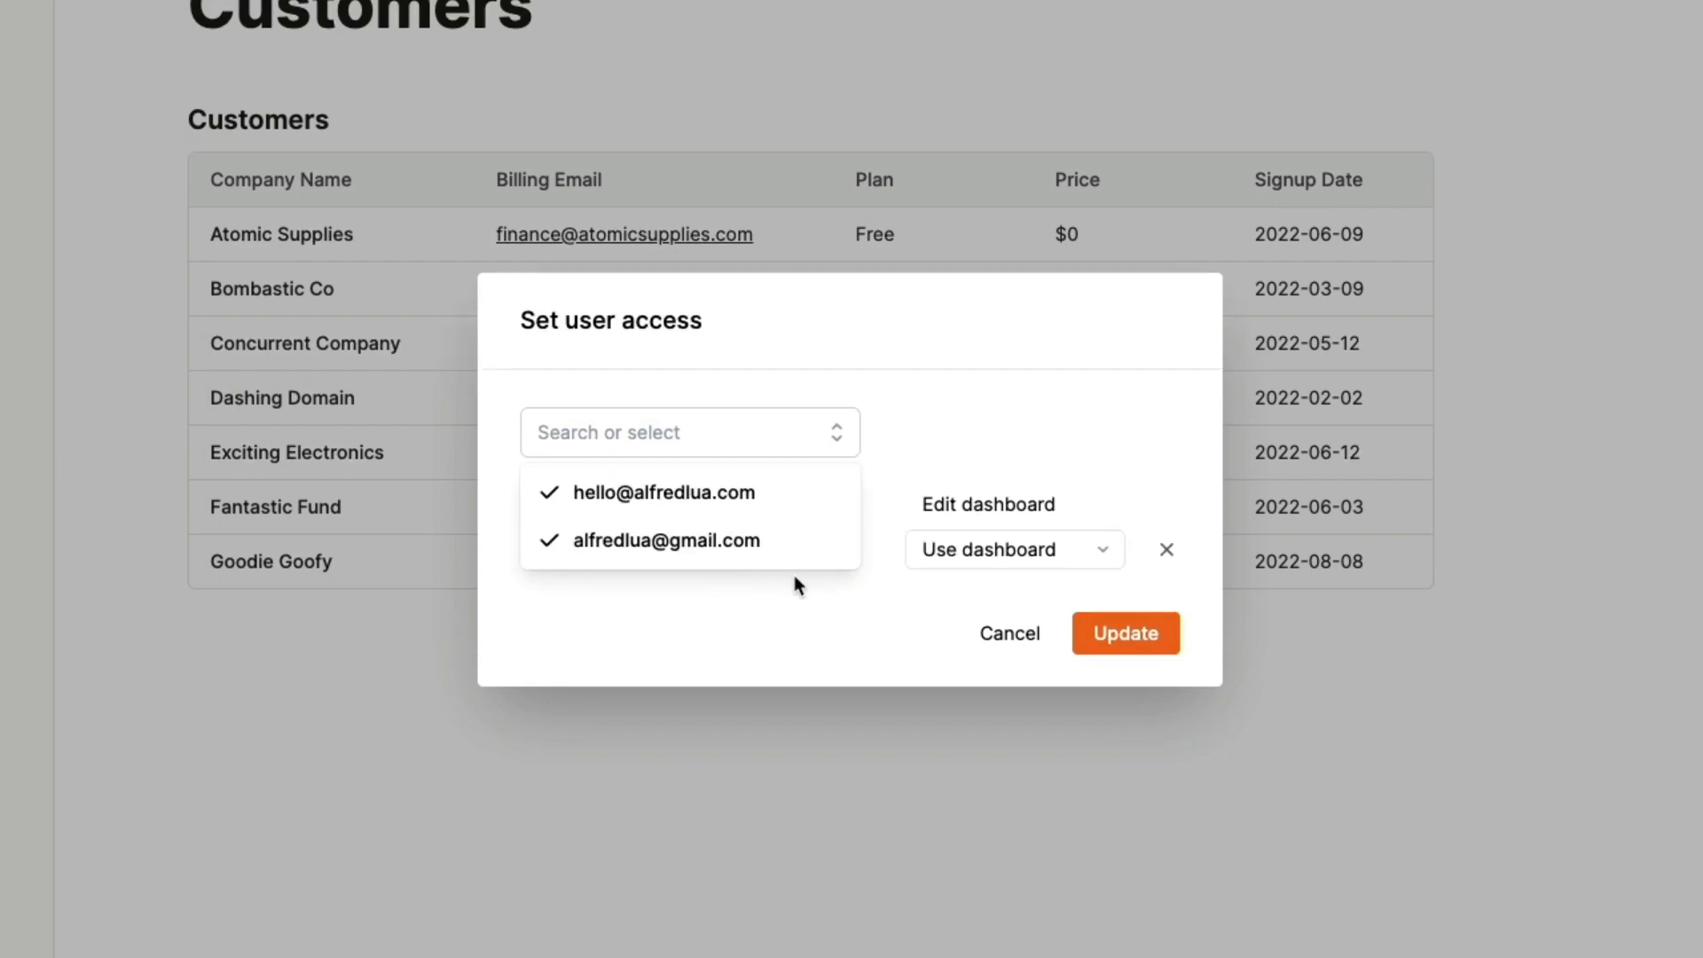
click(881, 603)
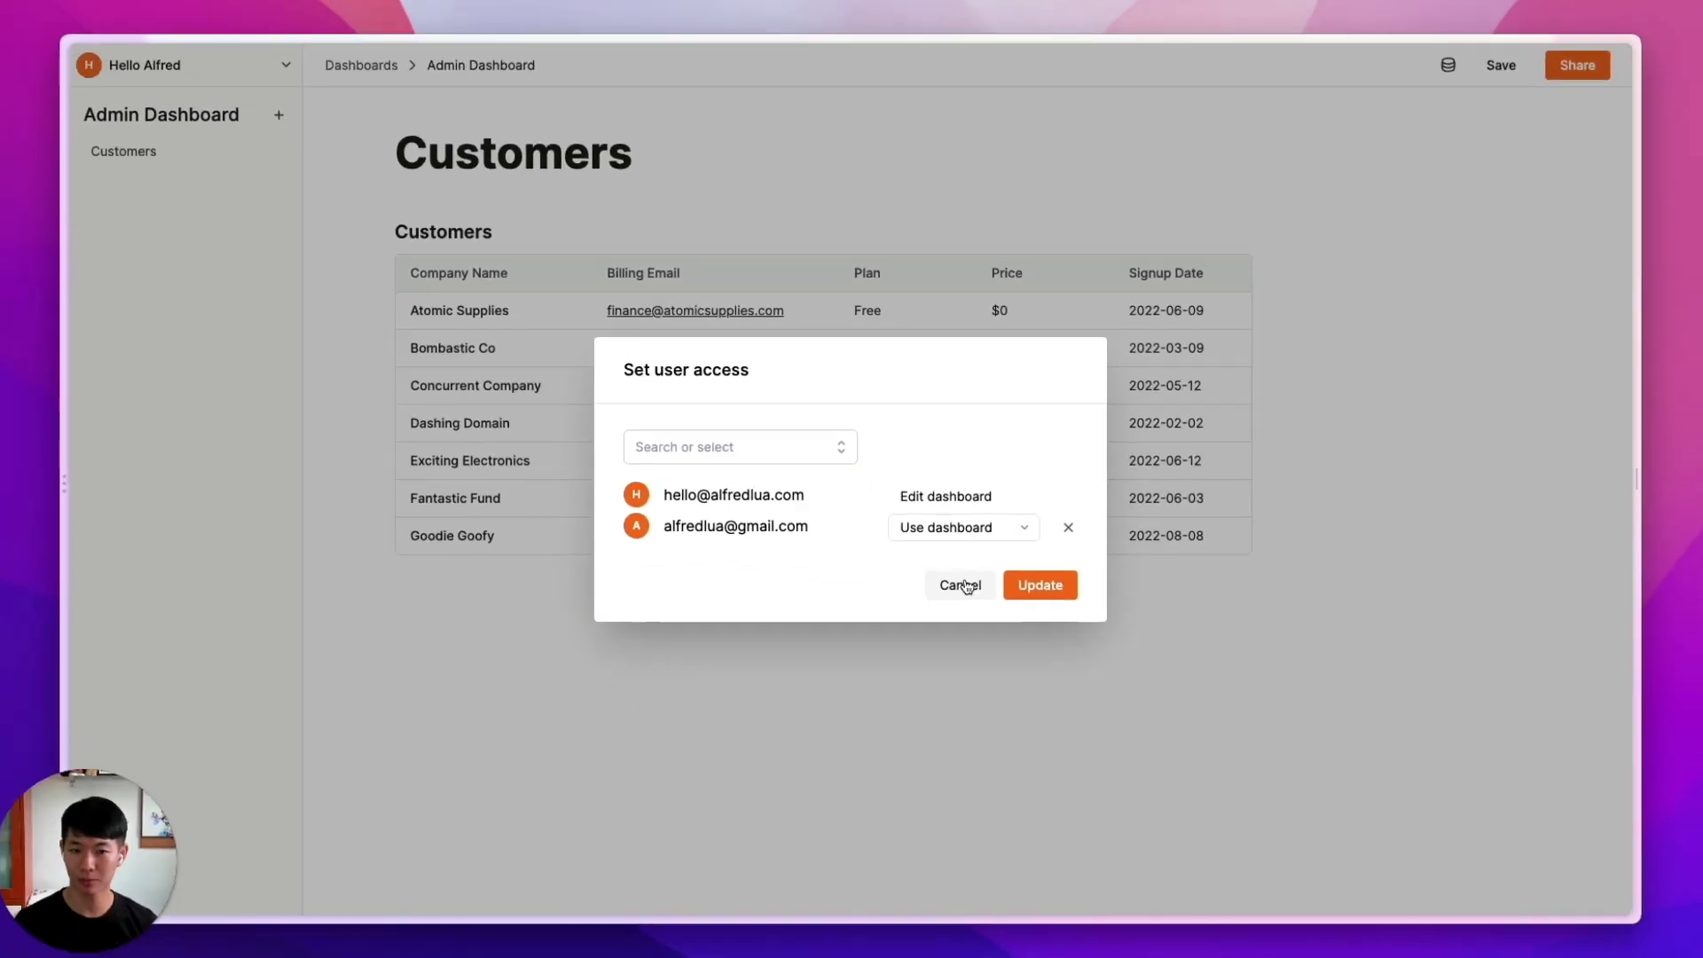
click(962, 585)
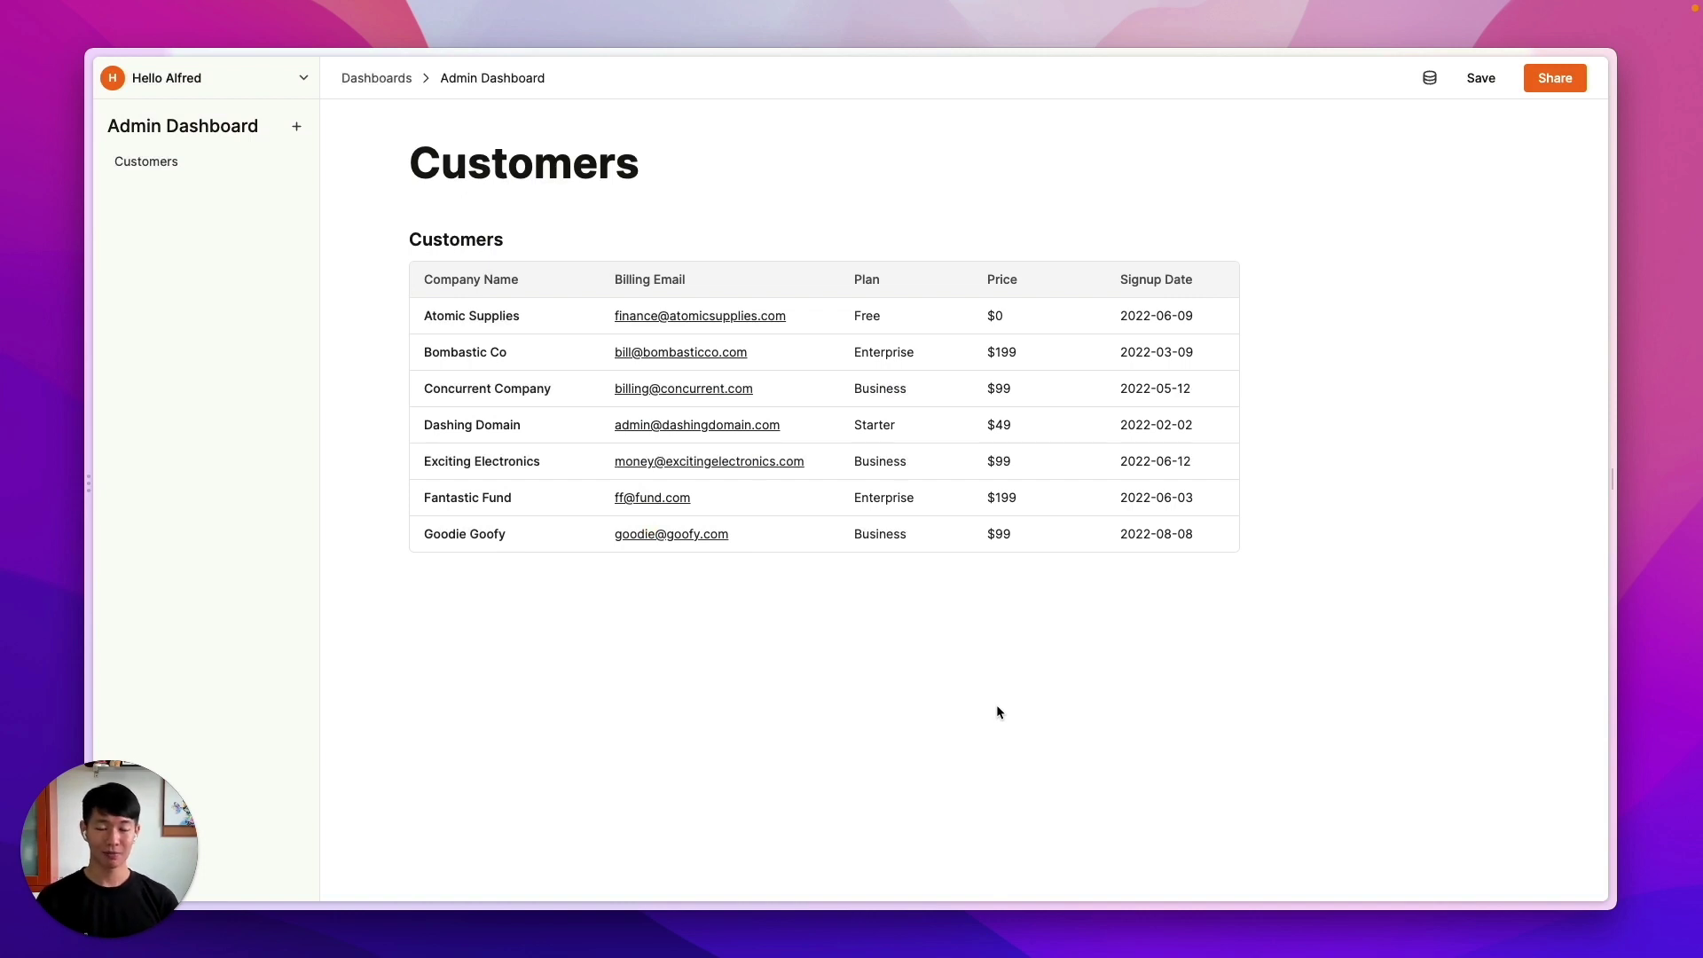